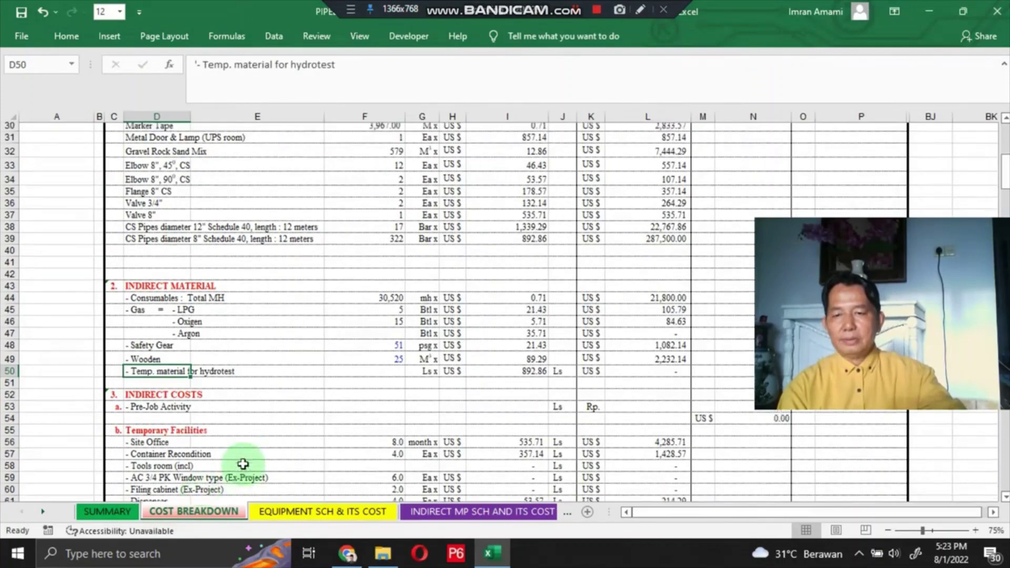
Look through the equipment, indirect manpower and direct manpower schedule and cost sheets, returning to the equipment schedule
{"action": "left_click", "coordinate": [342, 513]}
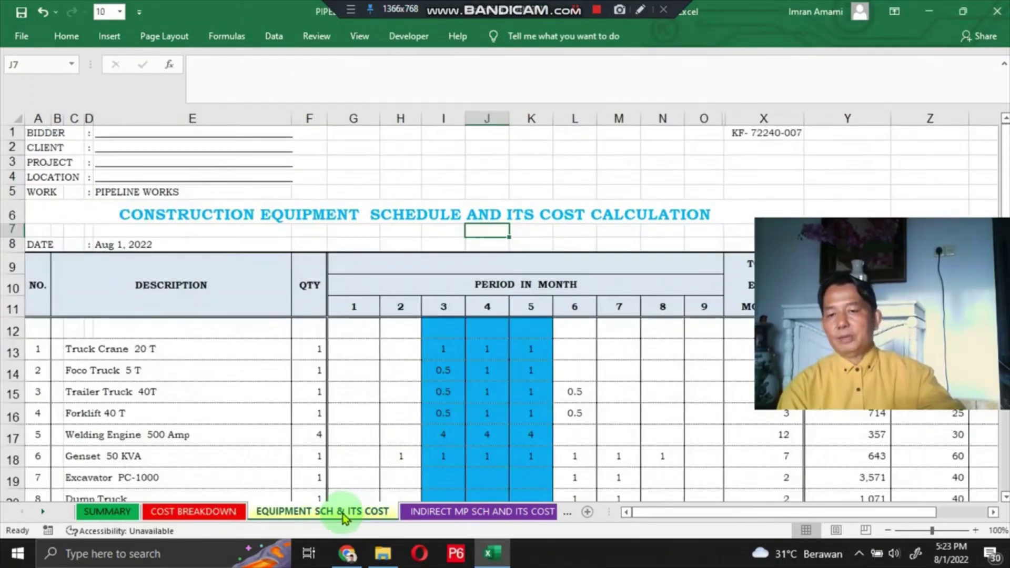
{"action": "left_click", "coordinate": [441, 511]}
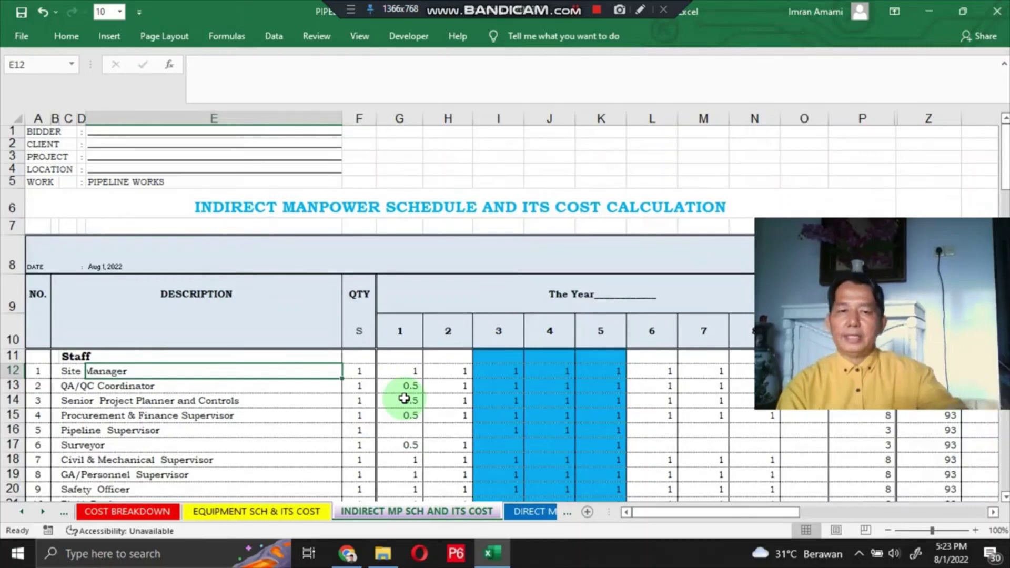
{"action": "left_click", "coordinate": [547, 513]}
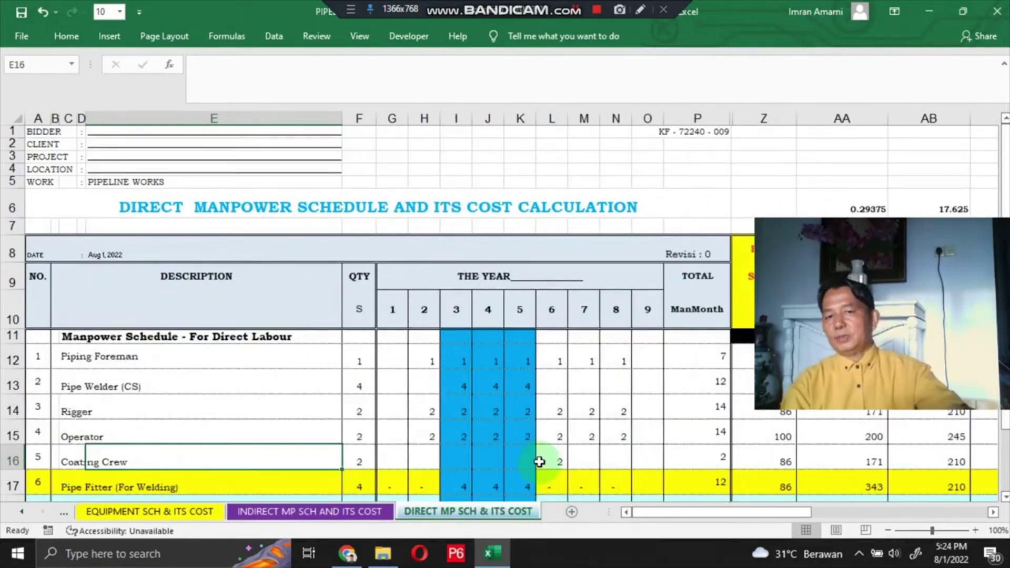
{"action": "left_click", "coordinate": [178, 513]}
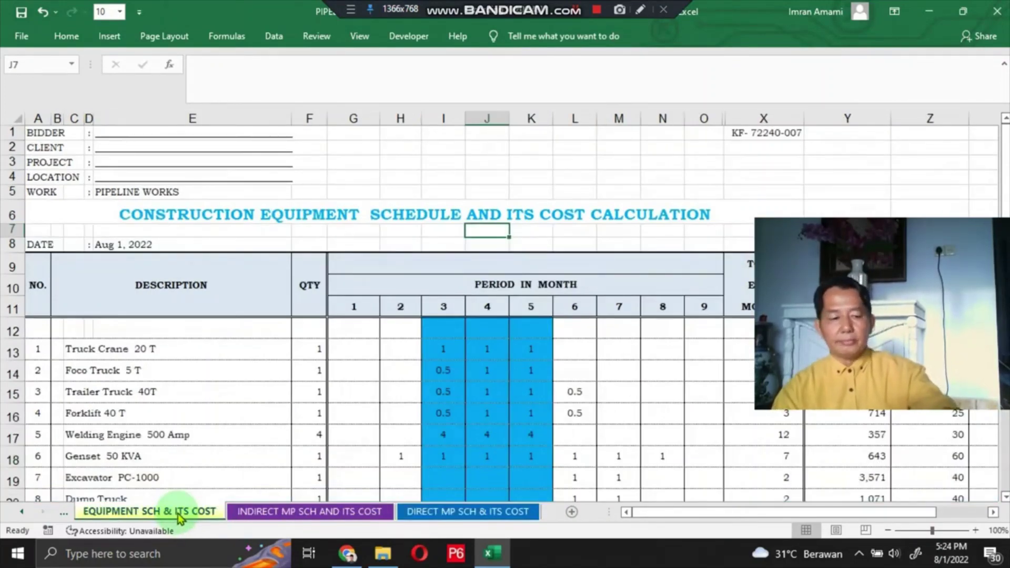
{"action": "key", "text": "ctrl+Page_Up"}
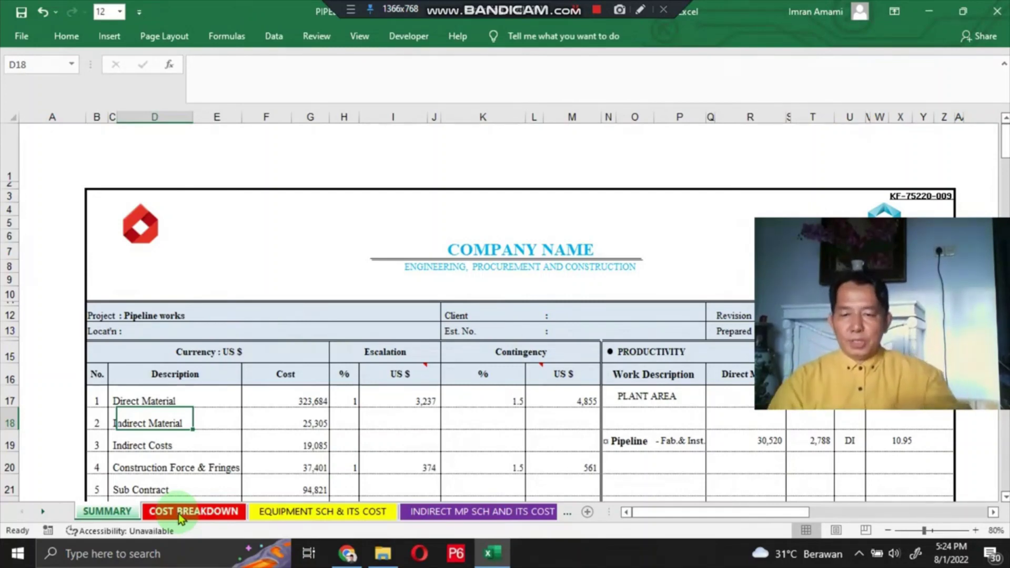
{"action": "left_click", "coordinate": [336, 518]}
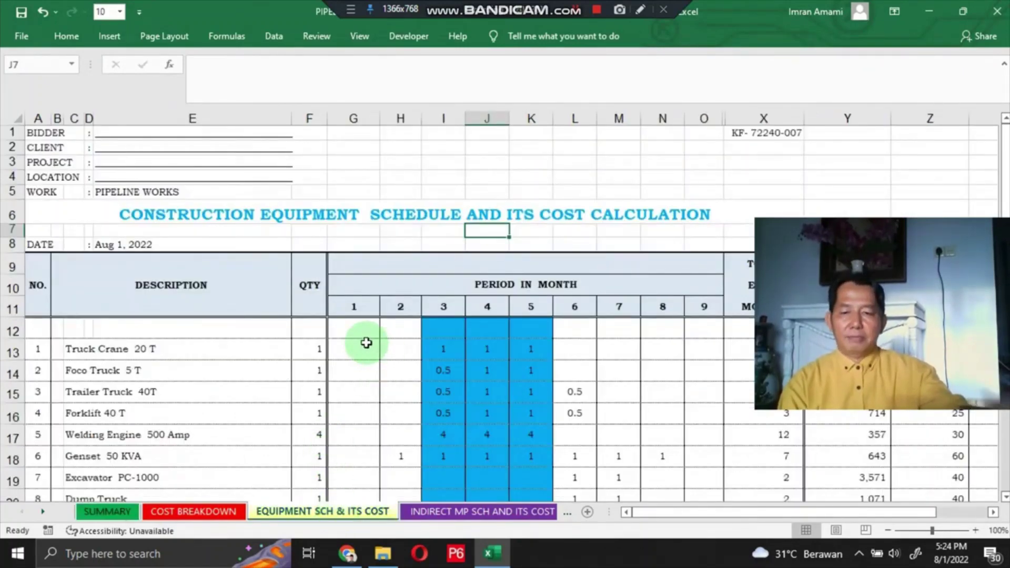
Check the volume and direct manhour cells of the Pipeline row in the SUMMARY sheet's productivity table
{"action": "left_click", "coordinate": [107, 513]}
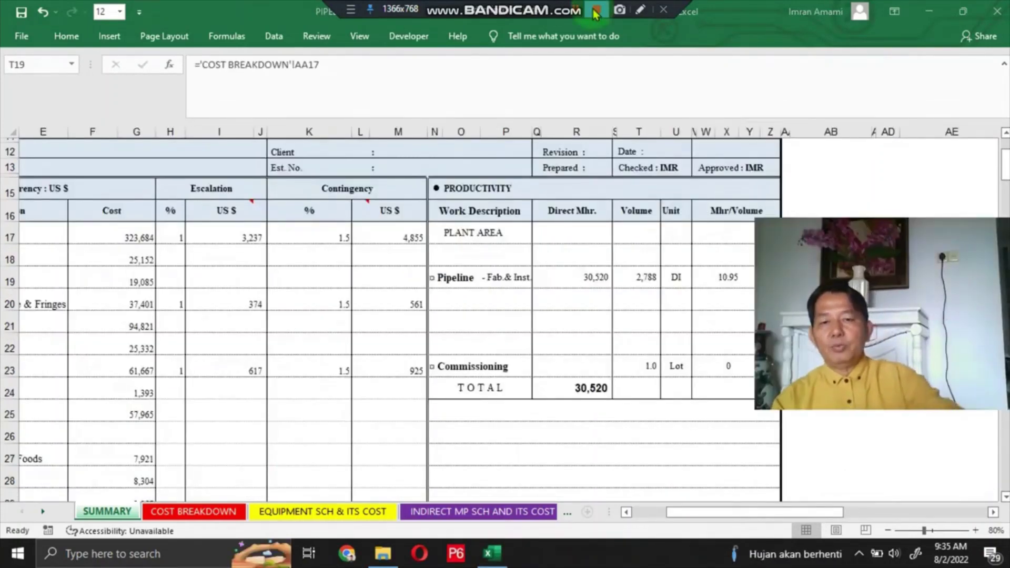
{"action": "left_click", "coordinate": [647, 277]}
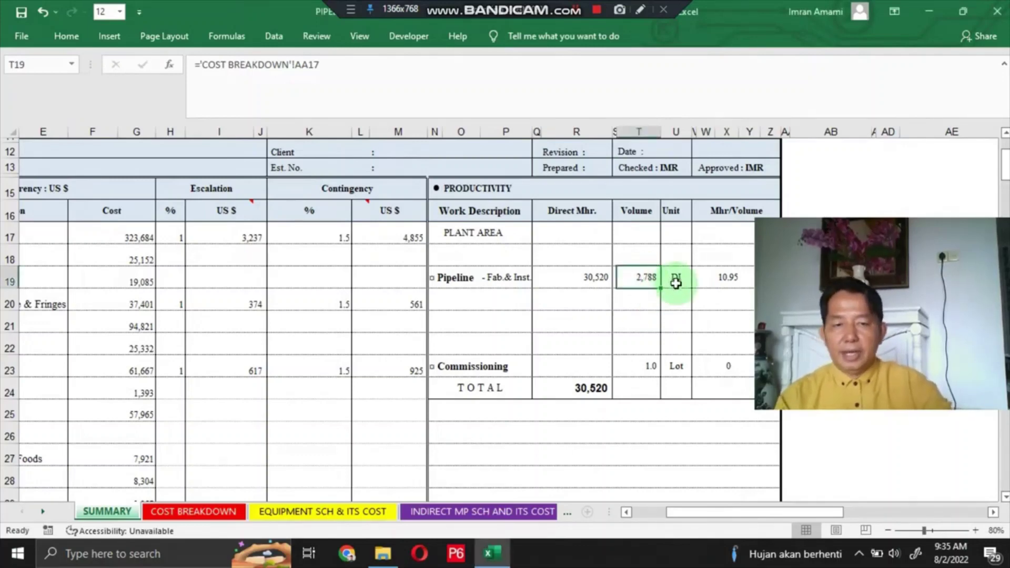
{"action": "left_click", "coordinate": [572, 279]}
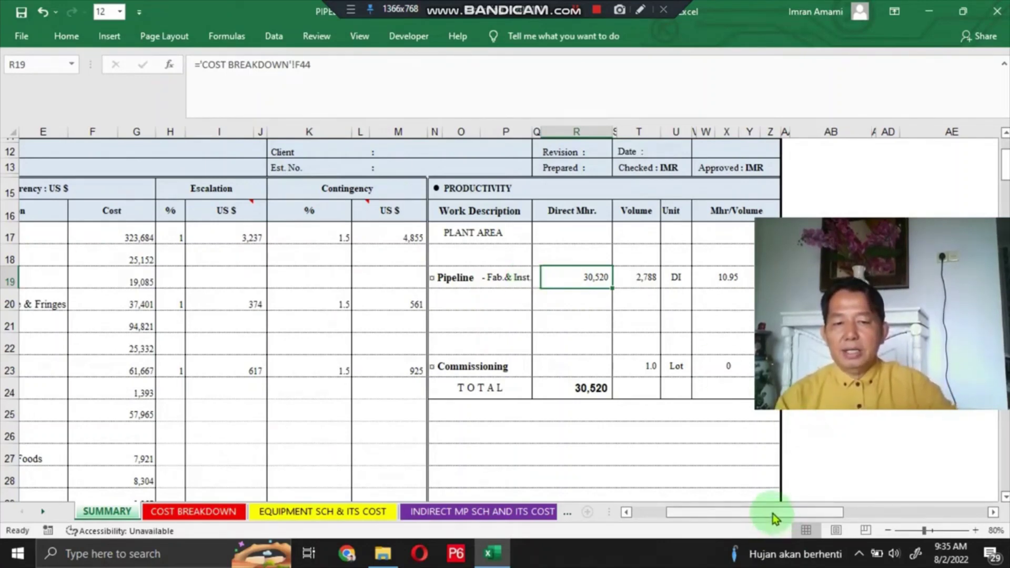
Inspect the formulas behind the Selling Price and Unit SP at the end of the summary
{"action": "left_click_drag", "start_coordinate": [772, 514], "coordinate": [737, 514]}
{"action": "scroll", "coordinate": [311, 318], "scroll_direction": "down", "scroll_amount": 10}
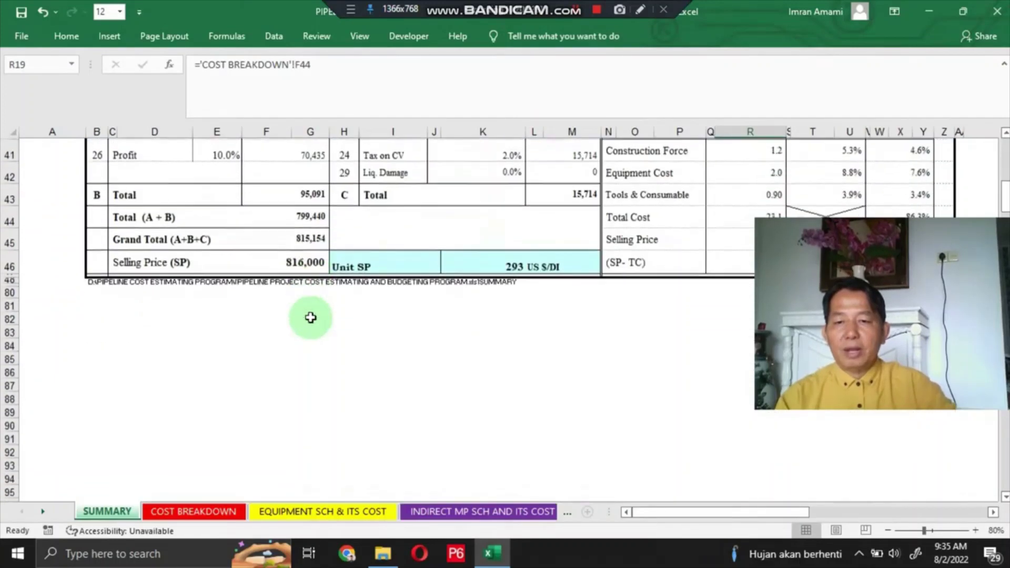
{"action": "left_click", "coordinate": [293, 261]}
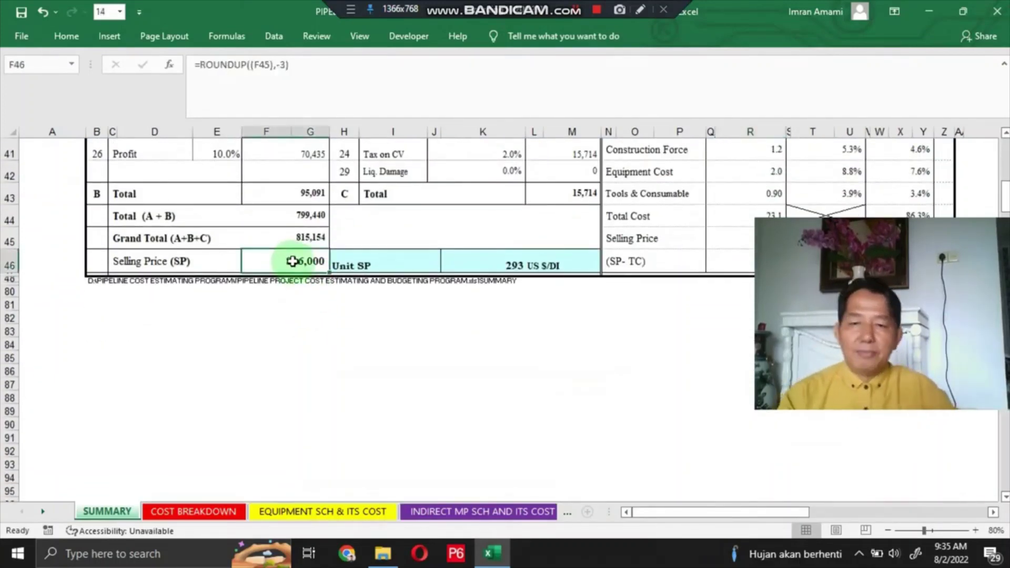
{"action": "left_click", "coordinate": [505, 267]}
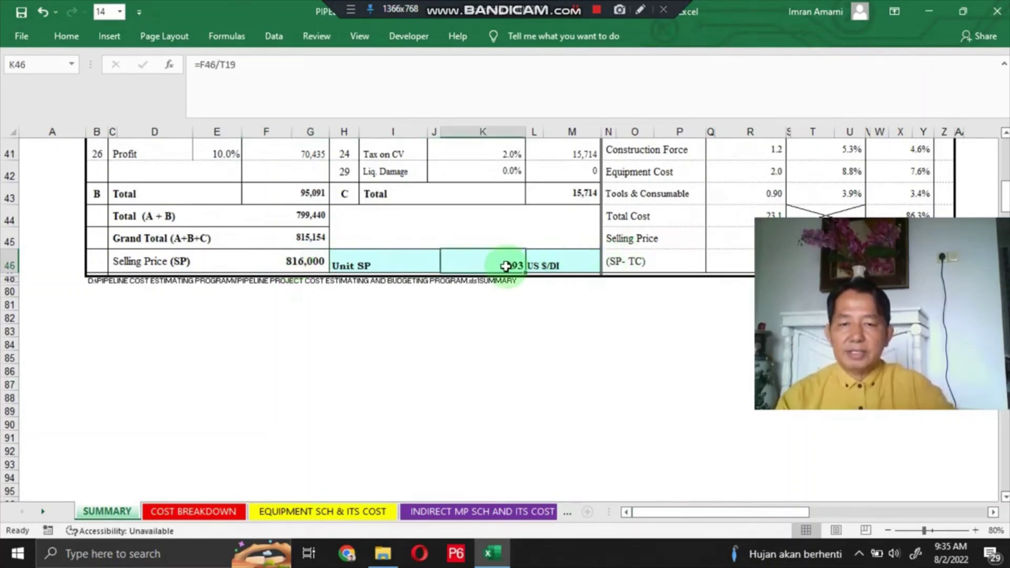
Examine the cost analysis table on the SUMMARY sheet, focusing on its % TC and % SP columns
{"action": "left_click", "coordinate": [729, 514]}
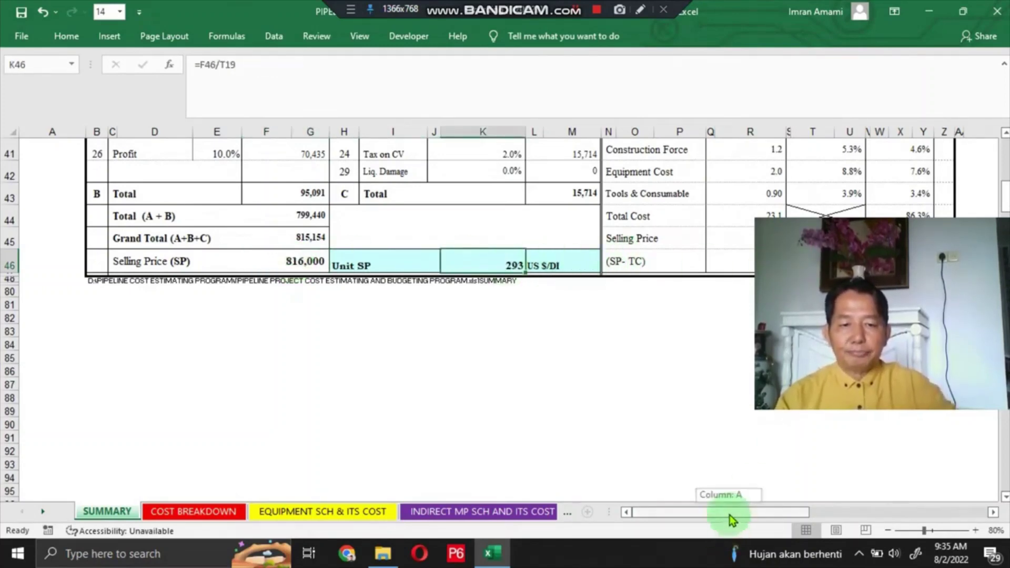
{"action": "left_click_drag", "start_coordinate": [730, 518], "coordinate": [763, 514]}
{"action": "scroll", "coordinate": [656, 425], "scroll_direction": "up", "scroll_amount": 3}
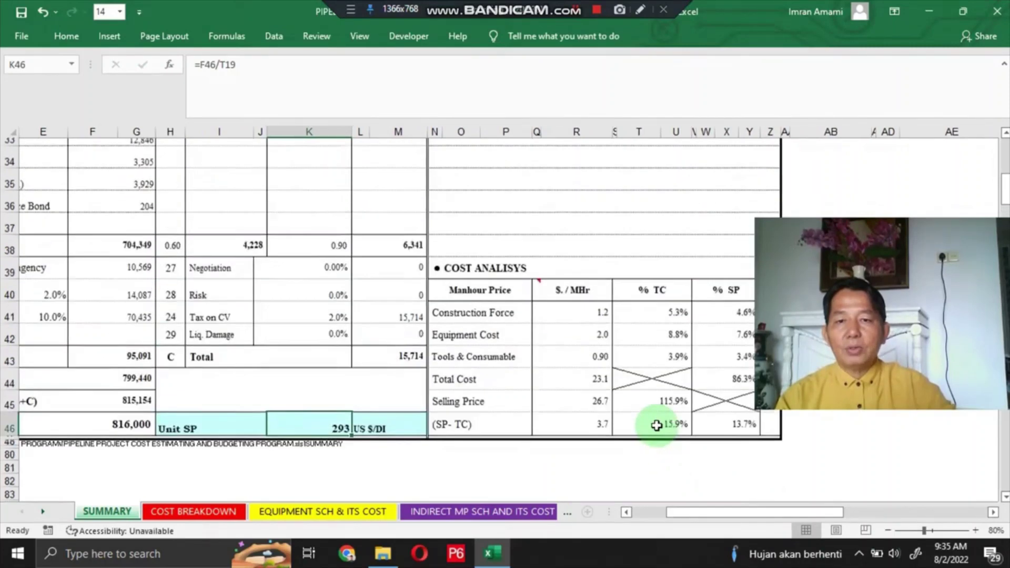
{"action": "scroll", "coordinate": [657, 425], "scroll_direction": "up", "scroll_amount": 1}
{"action": "scroll", "coordinate": [656, 425], "scroll_direction": "down", "scroll_amount": 4}
{"action": "scroll", "coordinate": [656, 425], "scroll_direction": "up", "scroll_amount": 7}
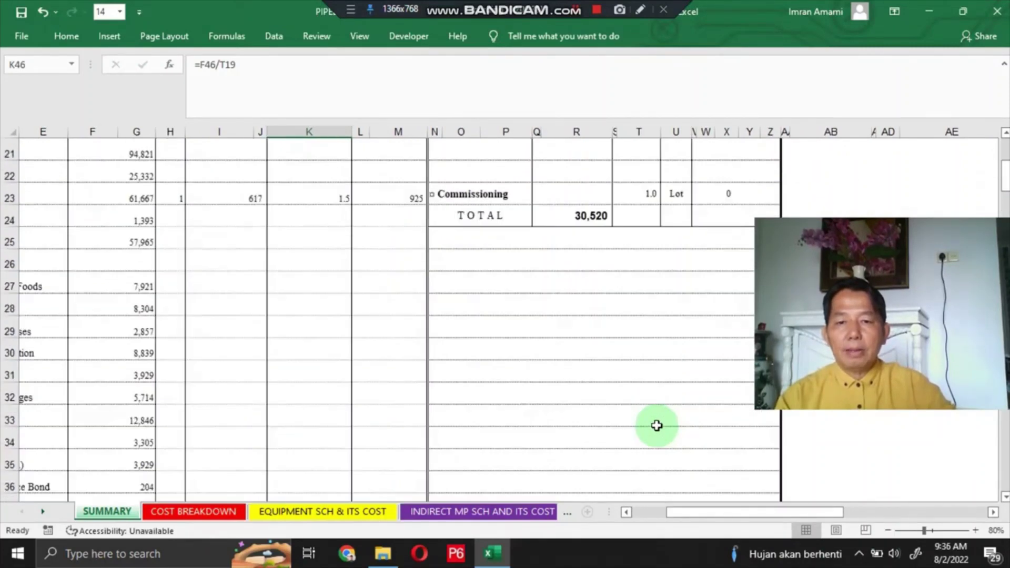
{"action": "scroll", "coordinate": [657, 425], "scroll_direction": "down", "scroll_amount": 3}
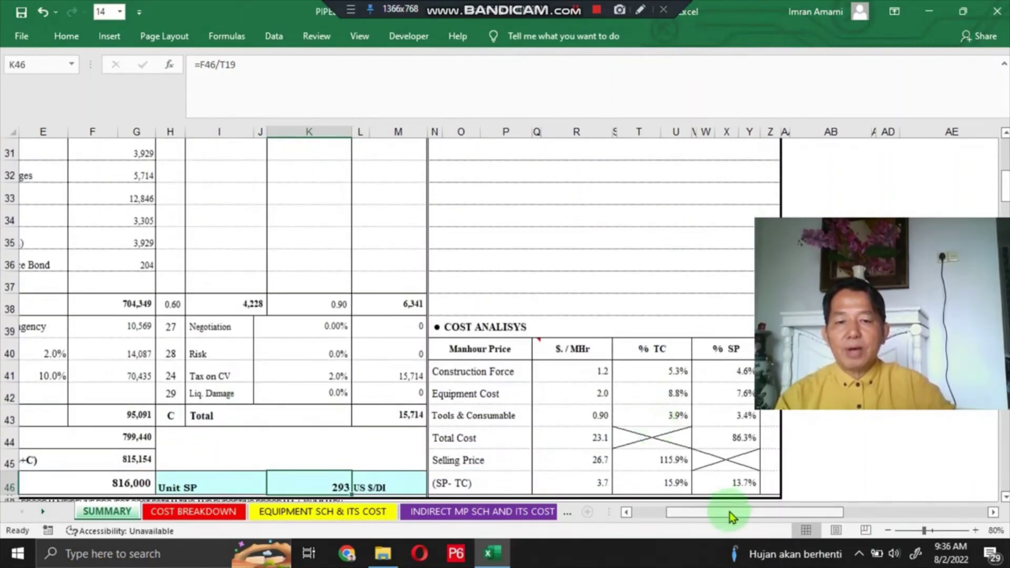
{"action": "left_click_drag", "start_coordinate": [730, 512], "coordinate": [737, 513]}
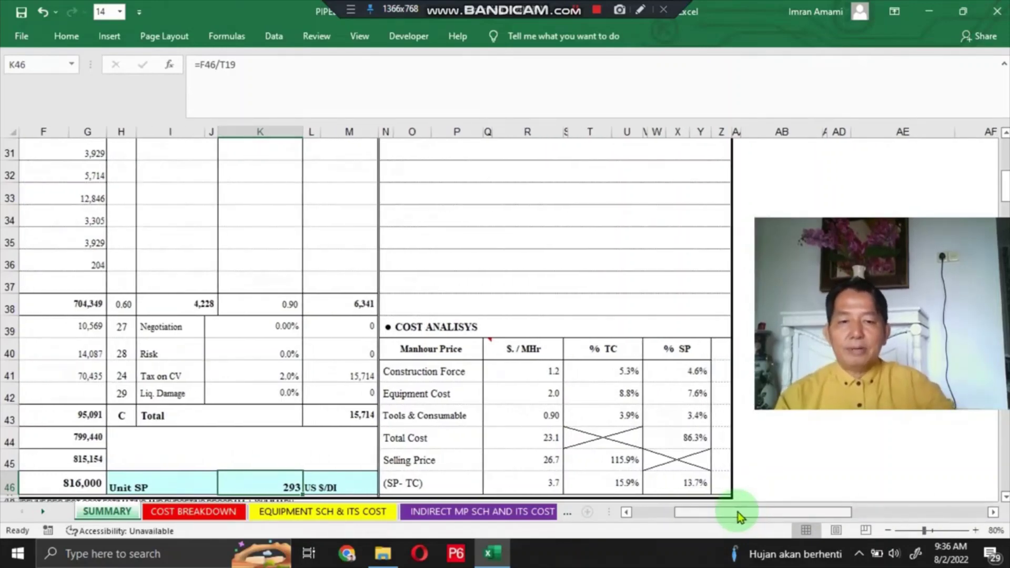
{"action": "left_click", "coordinate": [601, 348]}
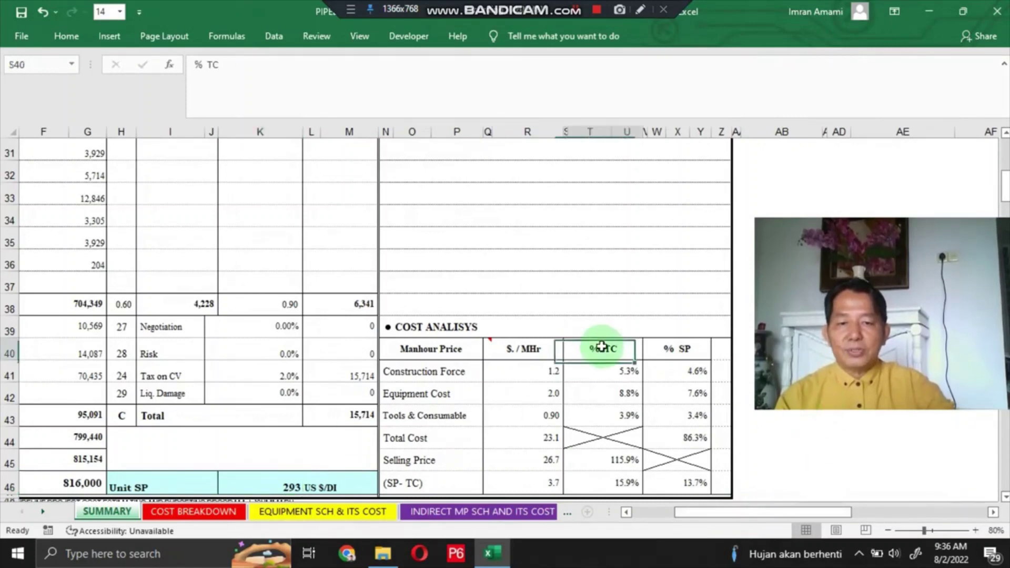
{"action": "left_click", "coordinate": [687, 354]}
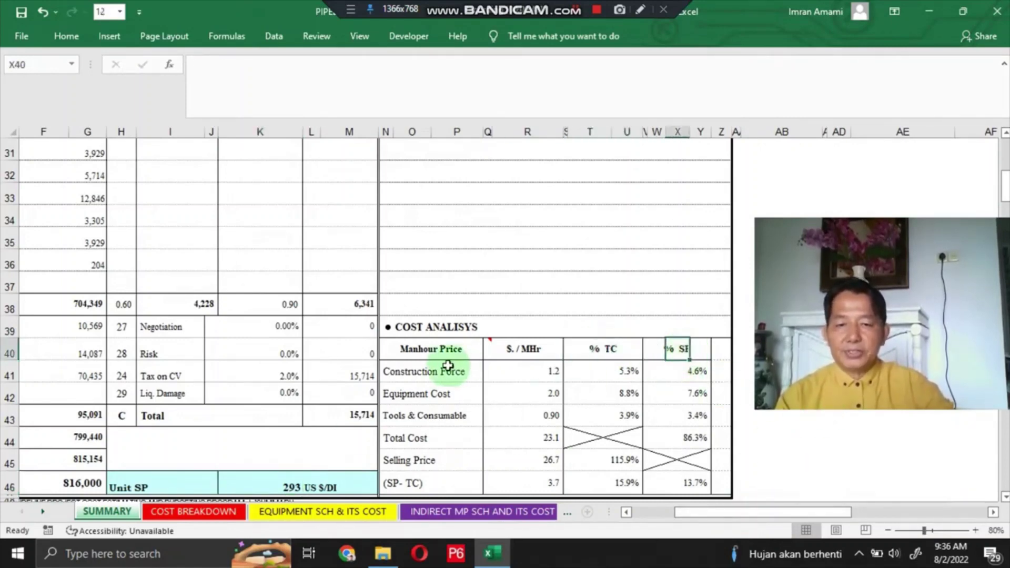
Go through the manhour price rows of the cost analysis from Construction Force to SP-TC
{"action": "left_click", "coordinate": [387, 371]}
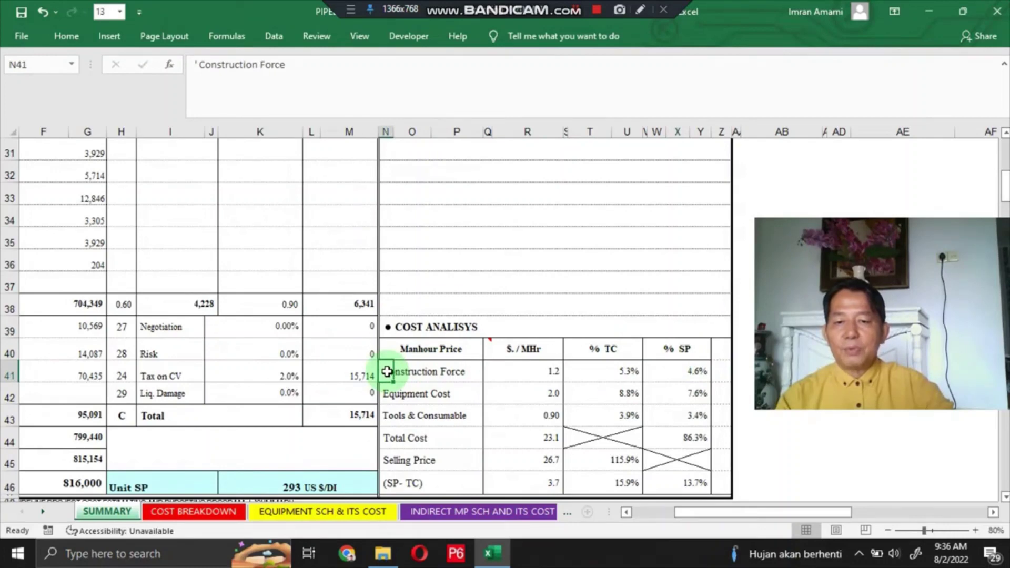
{"action": "left_click", "coordinate": [401, 415]}
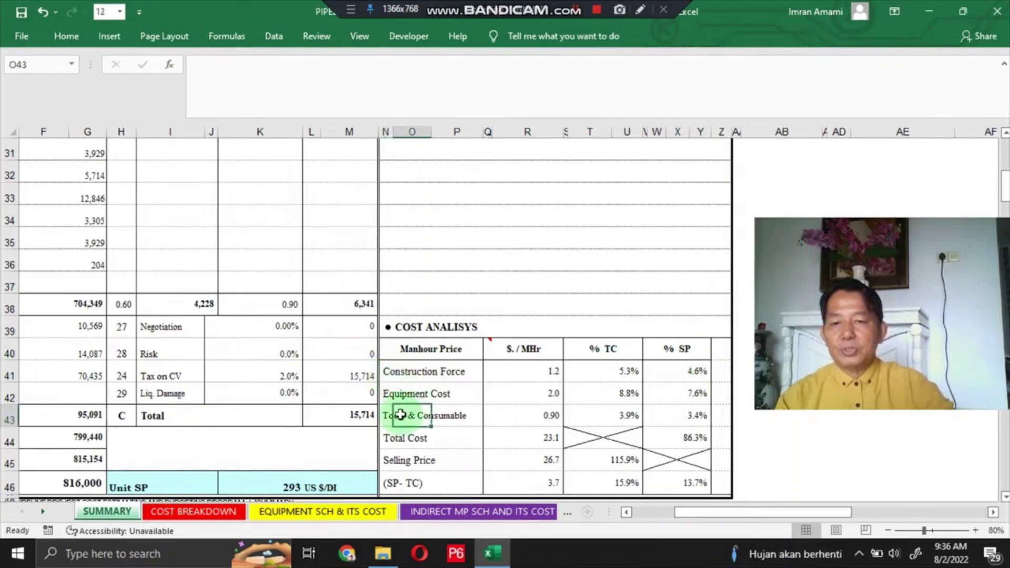
{"action": "left_click", "coordinate": [389, 437]}
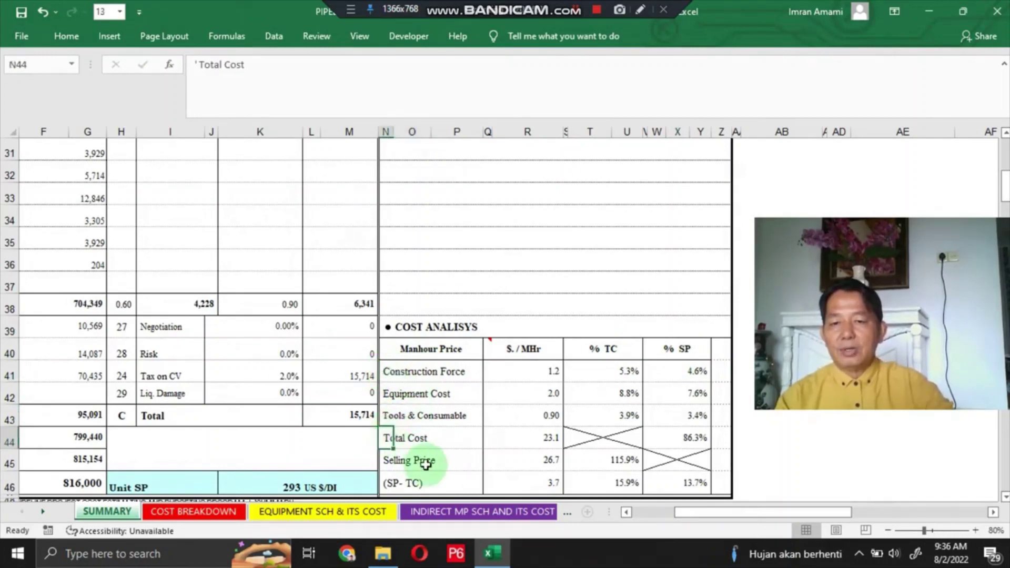
{"action": "left_click", "coordinate": [405, 461]}
{"action": "left_click", "coordinate": [396, 481]}
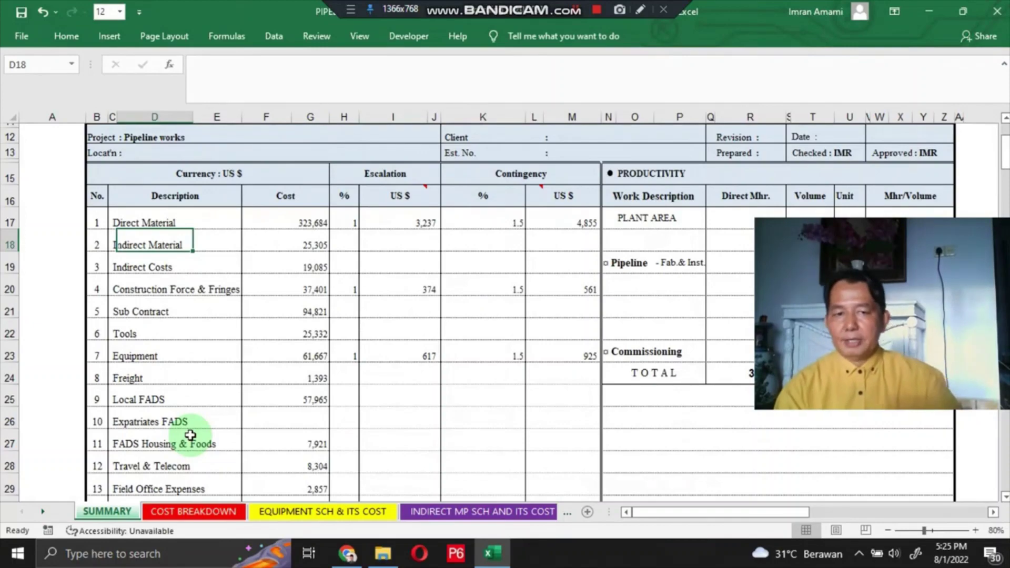
Review the summary's cost descriptions one by one from Direct Material to Travel & Telecom
{"action": "scroll", "coordinate": [197, 375], "scroll_direction": "up", "scroll_amount": 4}
{"action": "scroll", "coordinate": [195, 374], "scroll_direction": "down", "scroll_amount": 4}
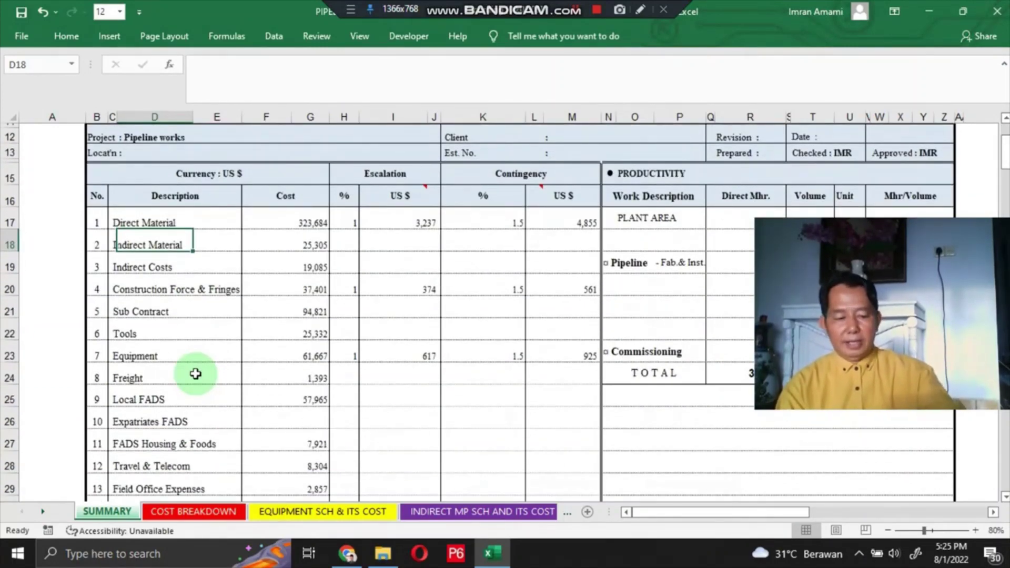
{"action": "key", "text": "Up"}
{"action": "key", "text": "Down"}
{"action": "key", "text": "Down"}
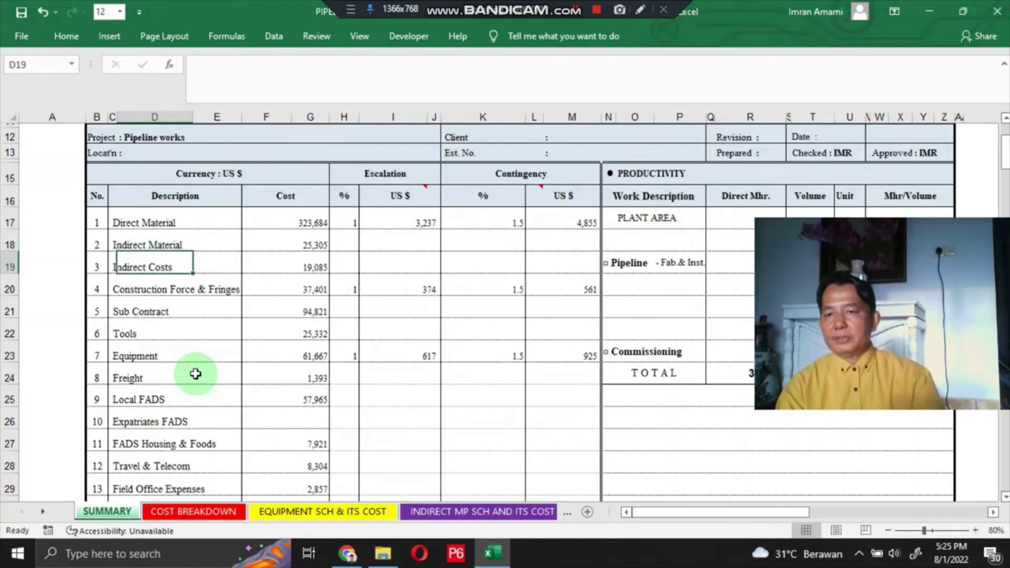
{"action": "key", "text": "Down"}
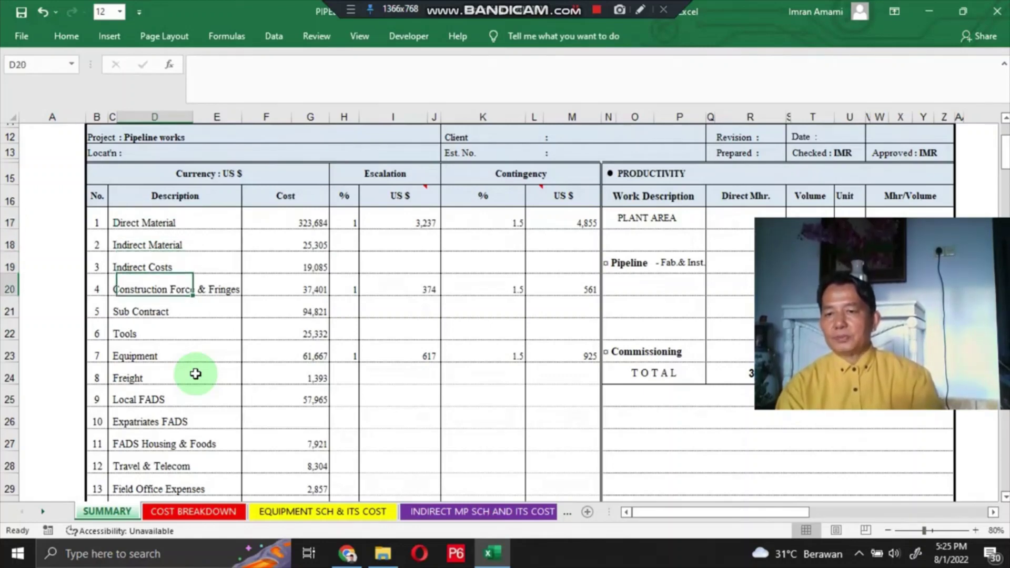
{"action": "key", "text": "Down"}
{"action": "key", "text": "Down"}
{"action": "key", "text": "Down"}
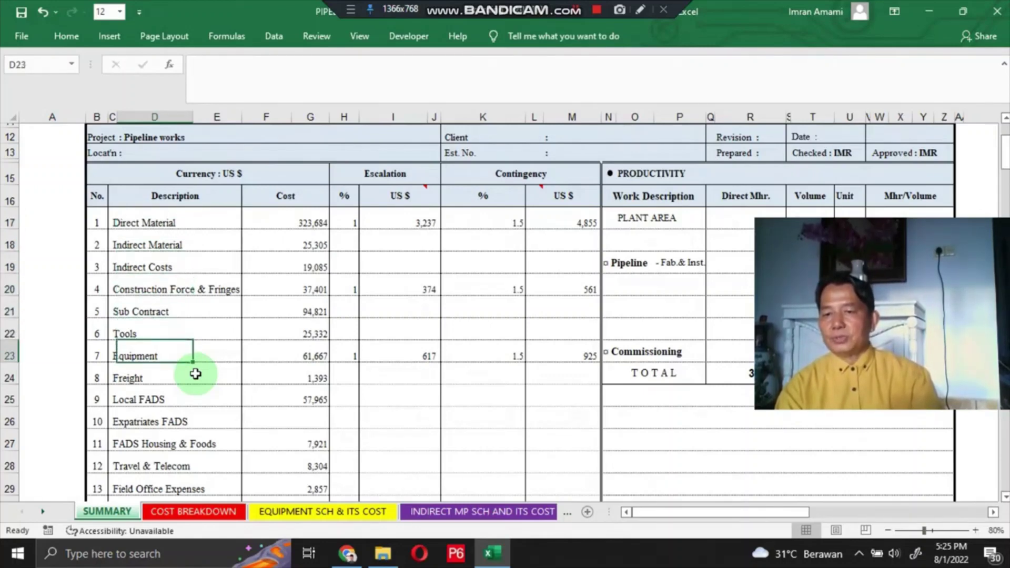
{"action": "key", "text": "Down"}
{"action": "key", "text": "Down"}
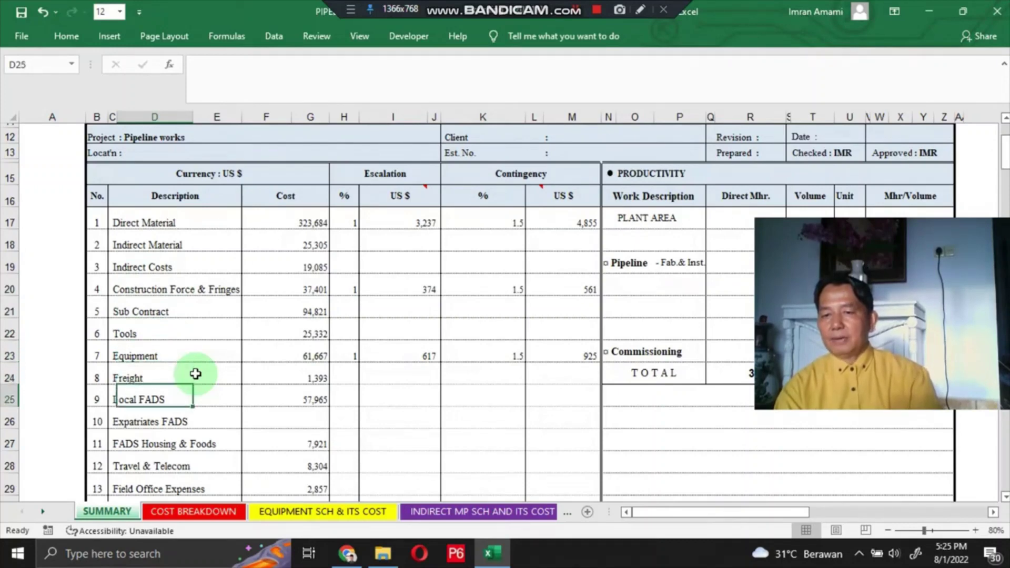
{"action": "key", "text": "Down"}
{"action": "key", "text": "Down"}
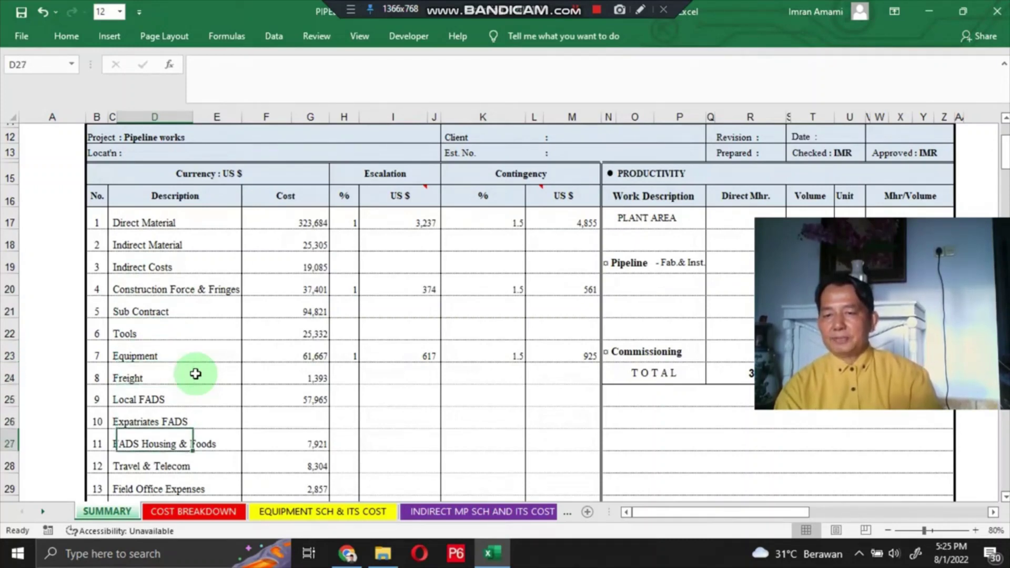
{"action": "key", "text": "Down"}
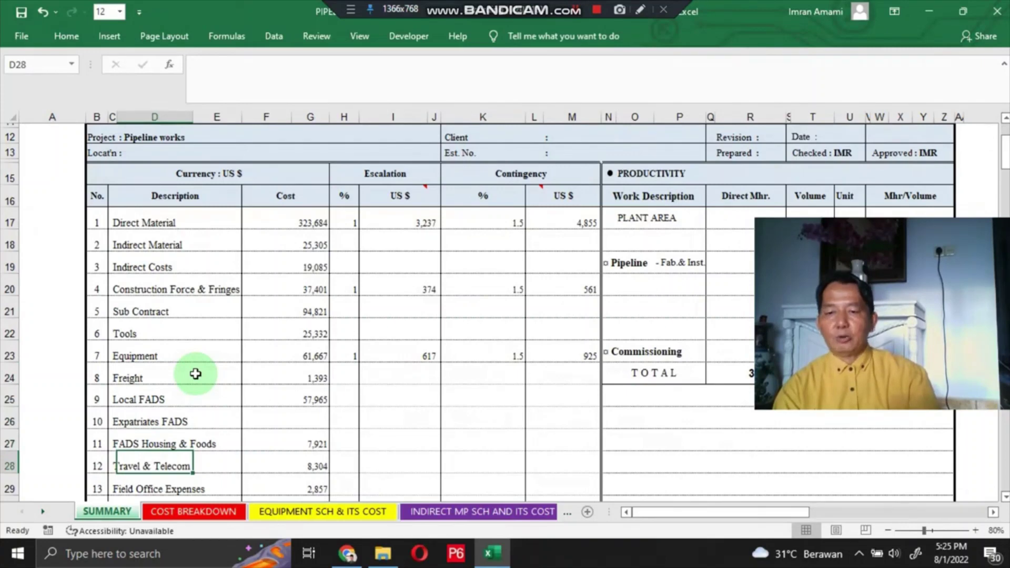
Continue through the summary's cost descriptions from Field Office Expenses to Proposal Cost
{"action": "key", "text": "Down"}
{"action": "key", "text": "Down"}
{"action": "key", "text": "Down"}
{"action": "key", "text": "Down"}
{"action": "key", "text": "Down"}
{"action": "key", "text": "Up"}
{"action": "key", "text": "Up"}
{"action": "key", "text": "Up"}
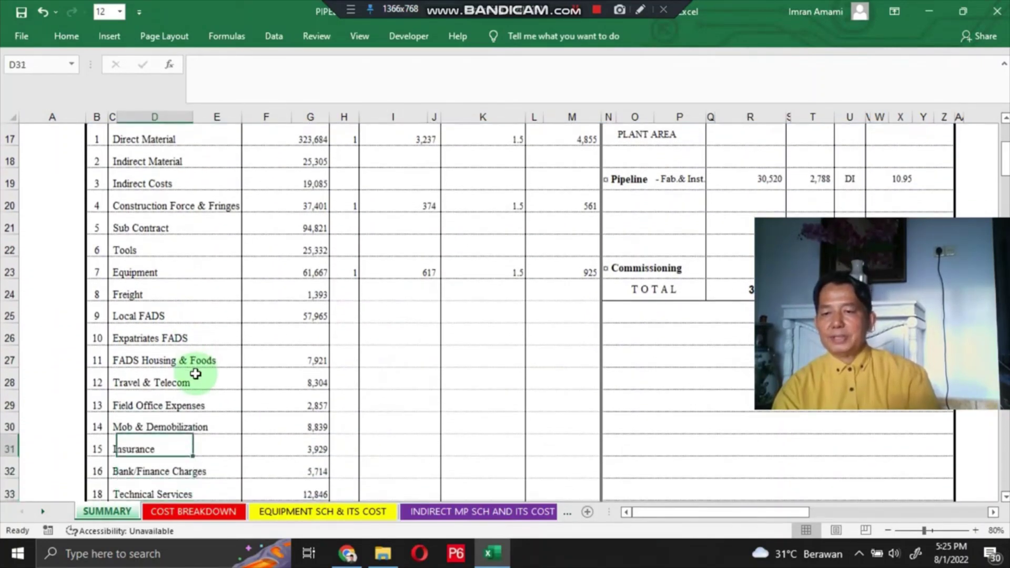
{"action": "key", "text": "Down"}
{"action": "key", "text": "Down"}
{"action": "key", "text": "Down"}
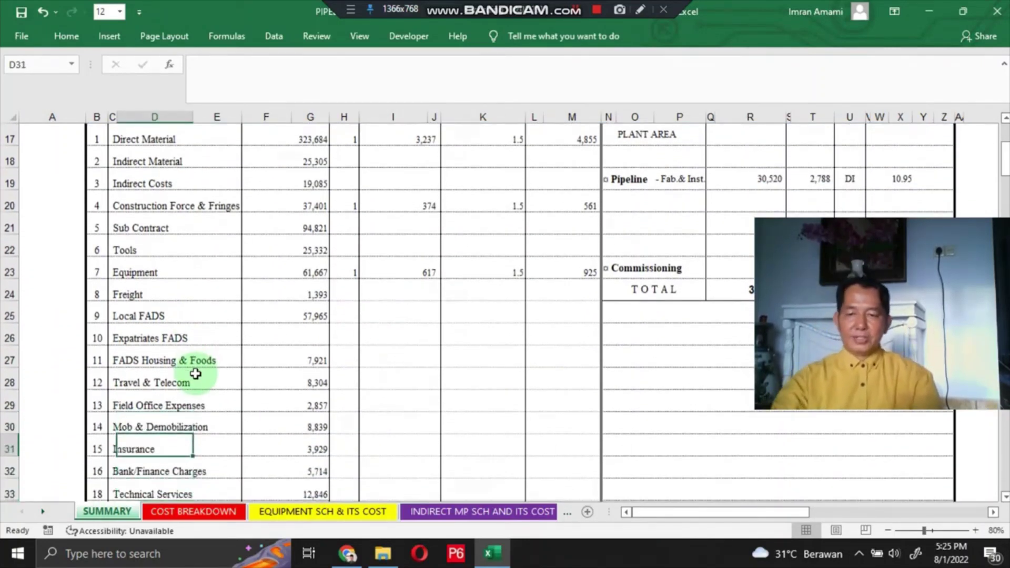
{"action": "key", "text": "Down"}
{"action": "key", "text": "Down"}
{"action": "key", "text": "Down"}
{"action": "key", "text": "Down"}
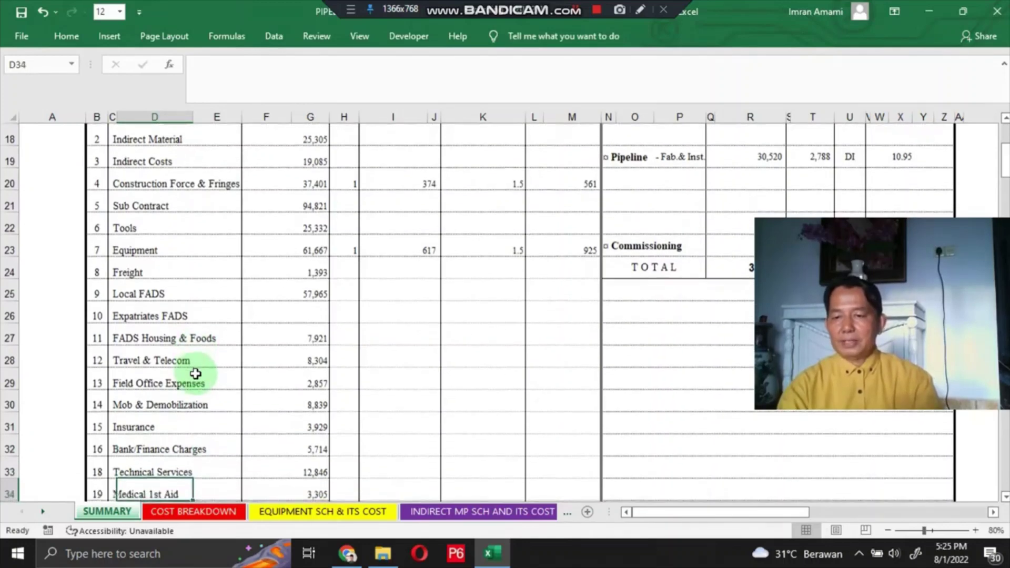
{"action": "key", "text": "Up"}
{"action": "key", "text": "Up"}
{"action": "key", "text": "Up"}
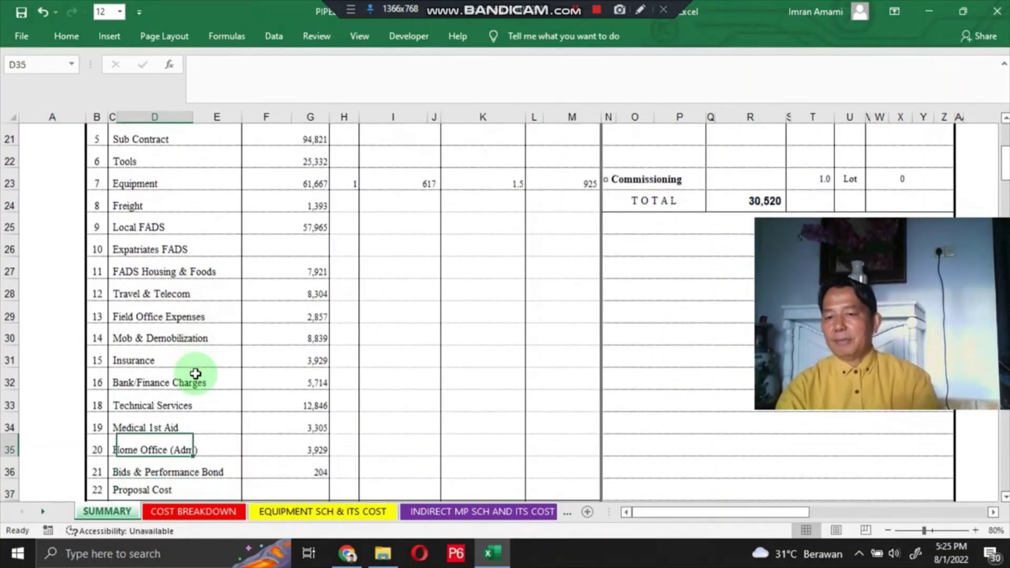
{"action": "key", "text": "Down"}
{"action": "key", "text": "Down"}
{"action": "key", "text": "Down"}
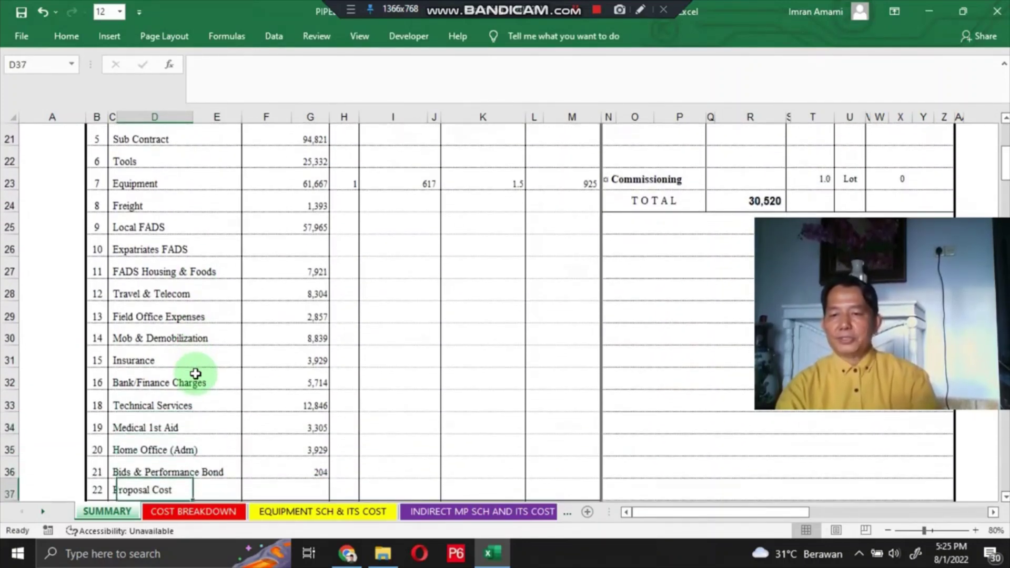
Review the summary's Total Cost (TC), Escalation + Contingency and Overhead rows
{"action": "key", "text": "Up"}
{"action": "key", "text": "Down"}
{"action": "key", "text": "Down"}
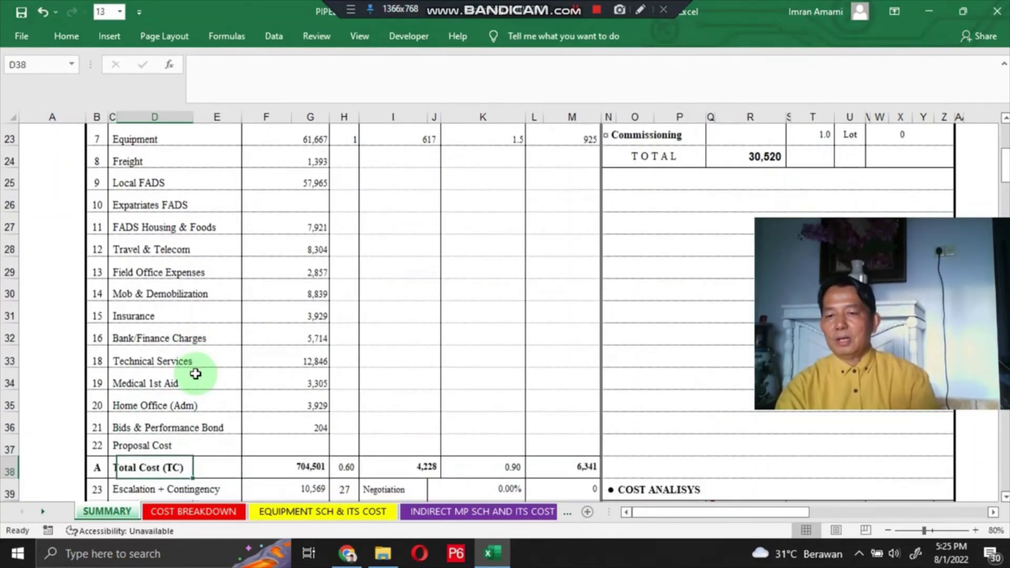
{"action": "key", "text": "Up"}
{"action": "key", "text": "Down"}
{"action": "key", "text": "Down"}
{"action": "key", "text": "Down"}
{"action": "scroll", "coordinate": [195, 373], "scroll_direction": "down", "scroll_amount": 1}
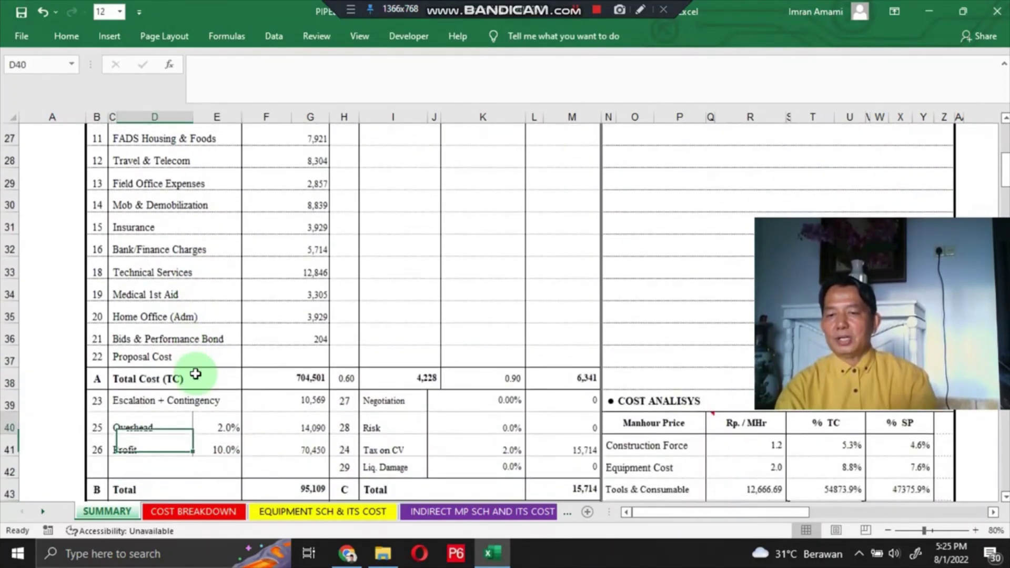
{"action": "key", "text": "Up"}
{"action": "key", "text": "Down"}
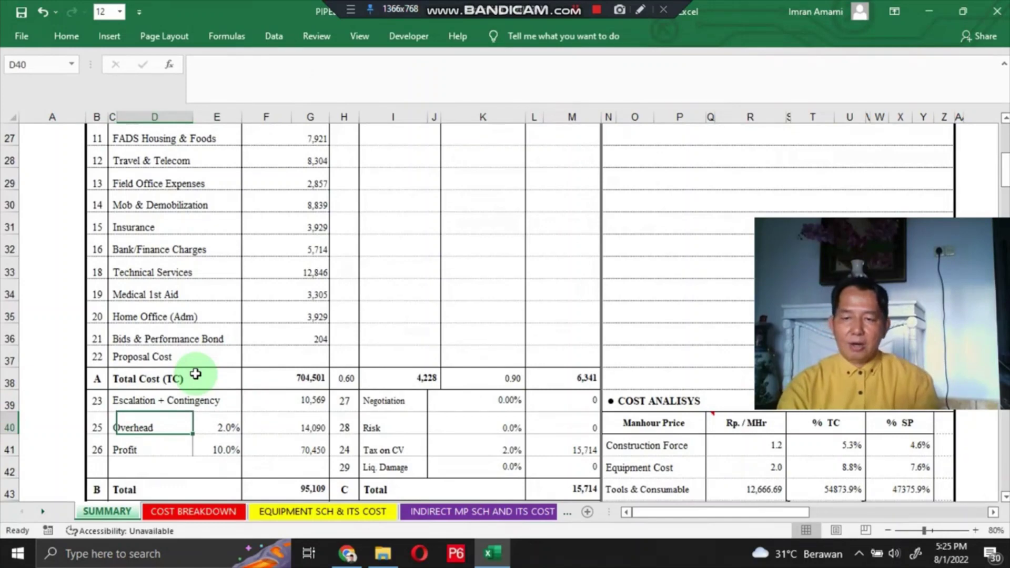
Go through the summary's Negotiation, Risk, Tax on CV and Liq. Damage items
{"action": "key", "text": "Right"}
{"action": "key", "text": "Right"}
{"action": "key", "text": "Right"}
{"action": "key", "text": "Up"}
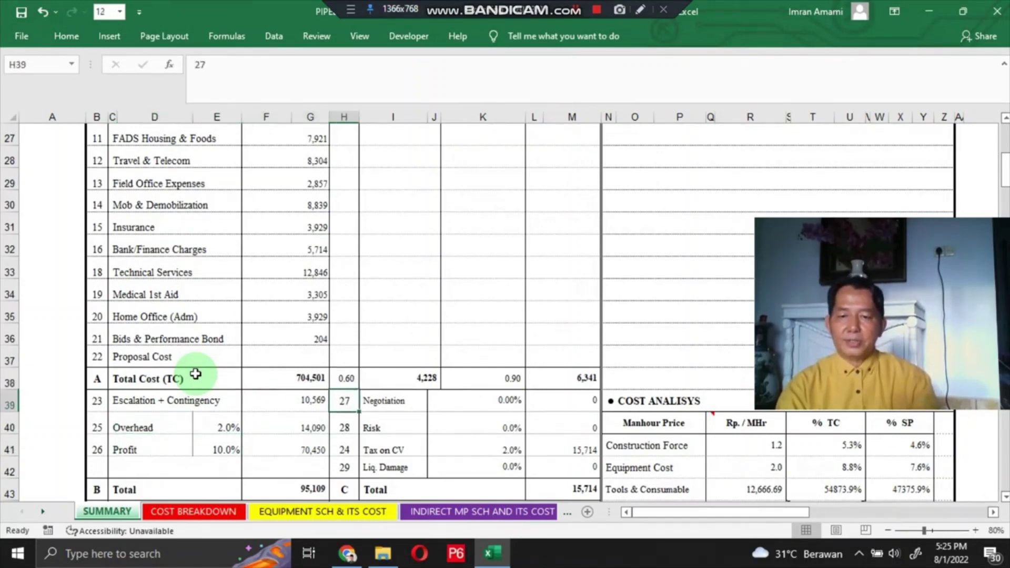
{"action": "key", "text": "Right"}
{"action": "key", "text": "Down"}
{"action": "key", "text": "Down"}
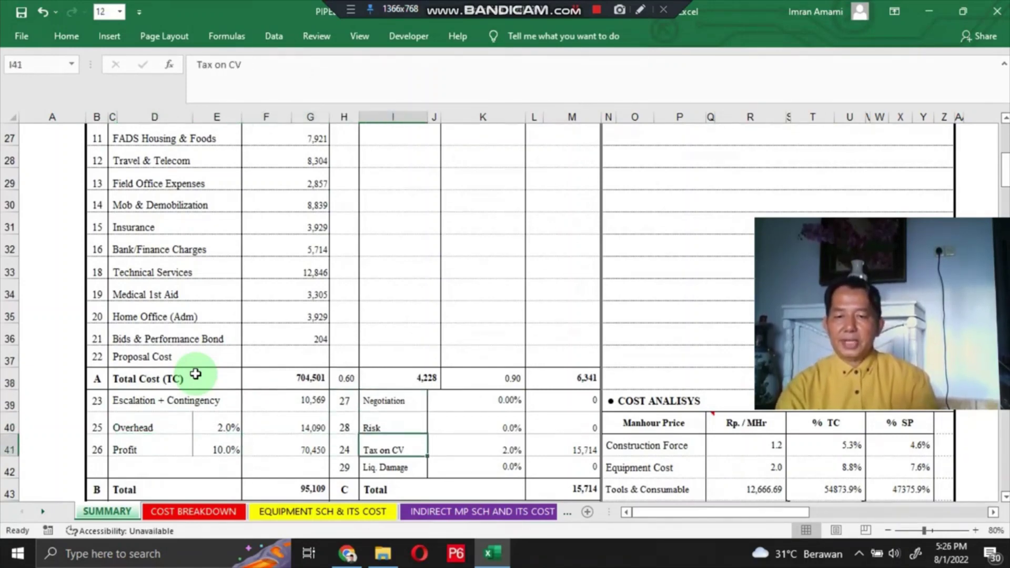
{"action": "key", "text": "Down"}
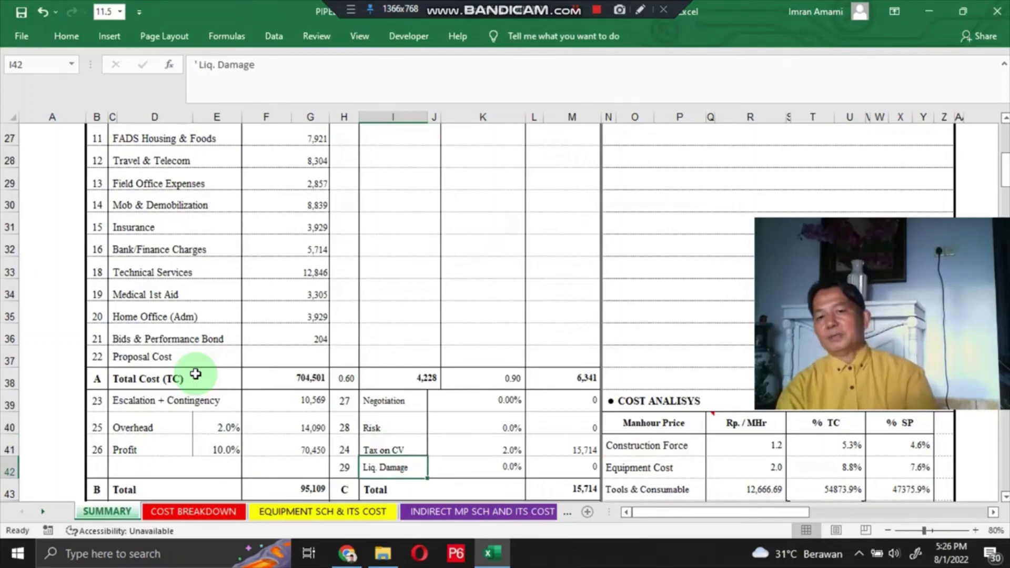
Return to the company header and project details at the start of the SUMMARY sheet
{"action": "key", "text": "Up"}
{"action": "key", "text": "Up"}
{"action": "key", "text": "Up"}
{"action": "key", "text": "Up"}
{"action": "key", "text": "Up"}
{"action": "key", "text": "Up"}
{"action": "key", "text": "Up"}
{"action": "key", "text": "Up"}
{"action": "key", "text": "Up"}
{"action": "key", "text": "Up"}
{"action": "key", "text": "Up"}
{"action": "key", "text": "Up"}
{"action": "key", "text": "Up"}
{"action": "key", "text": "Up"}
{"action": "key", "text": "Up"}
{"action": "key", "text": "Up"}
{"action": "key", "text": "Up"}
{"action": "key", "text": "Up"}
{"action": "key", "text": "Up"}
{"action": "key", "text": "Up"}
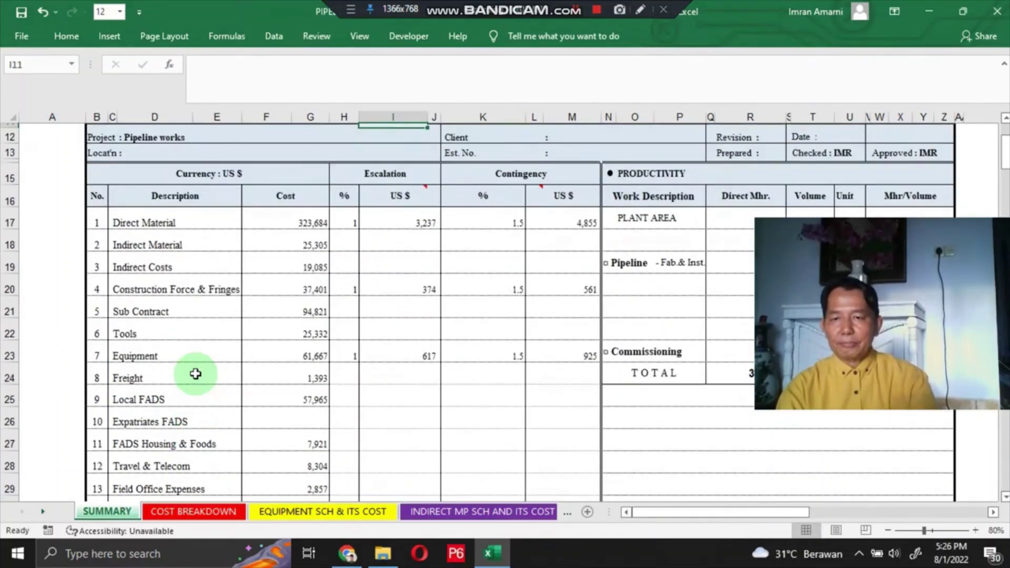
{"action": "key", "text": "Up"}
{"action": "key", "text": "Up"}
{"action": "key", "text": "Up"}
{"action": "key", "text": "Up"}
{"action": "key", "text": "Up"}
{"action": "key", "text": "Up"}
{"action": "key", "text": "Up"}
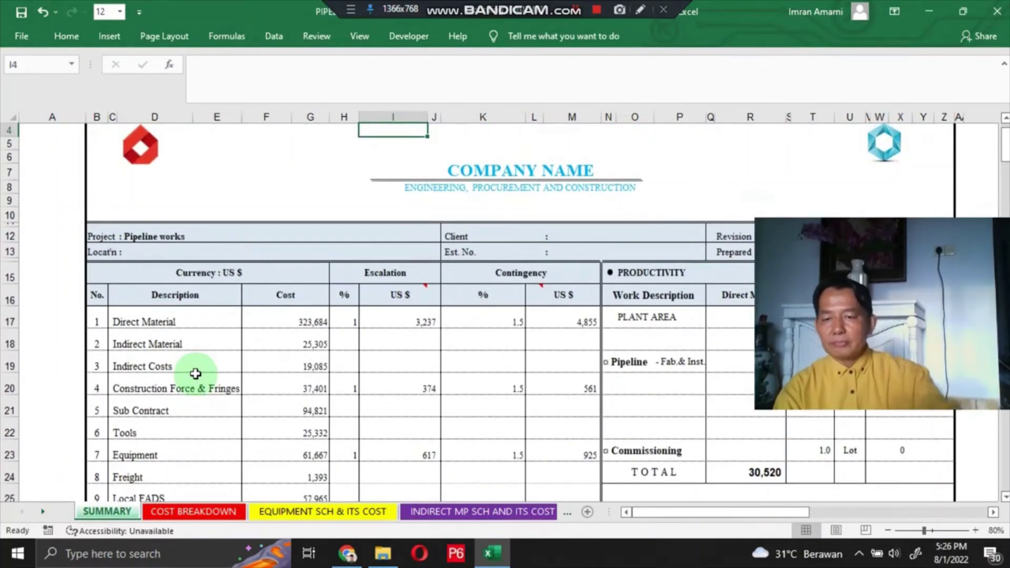
Compare the SUMMARY and COST BREAKDOWN sheets, viewing the breakdown's Direct Material, Indirect Material and Indirect Costs sections
{"action": "left_click", "coordinate": [213, 510]}
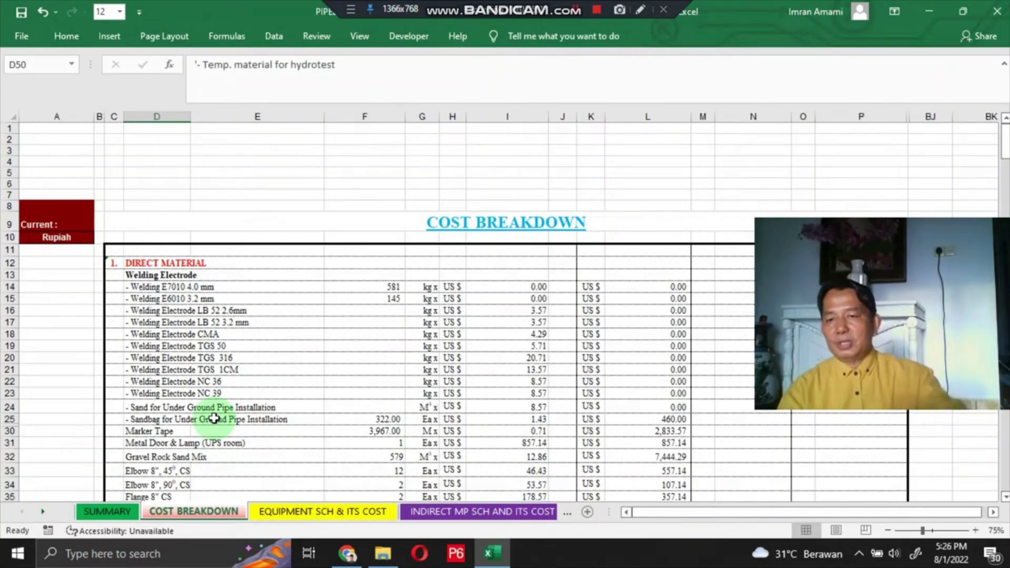
{"action": "left_click", "coordinate": [100, 511]}
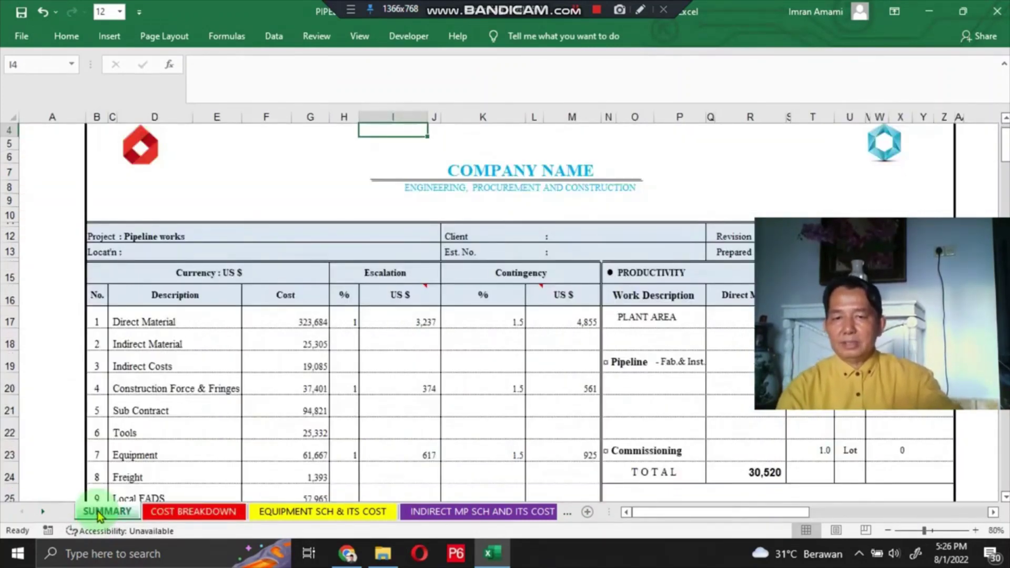
{"action": "left_click", "coordinate": [191, 511]}
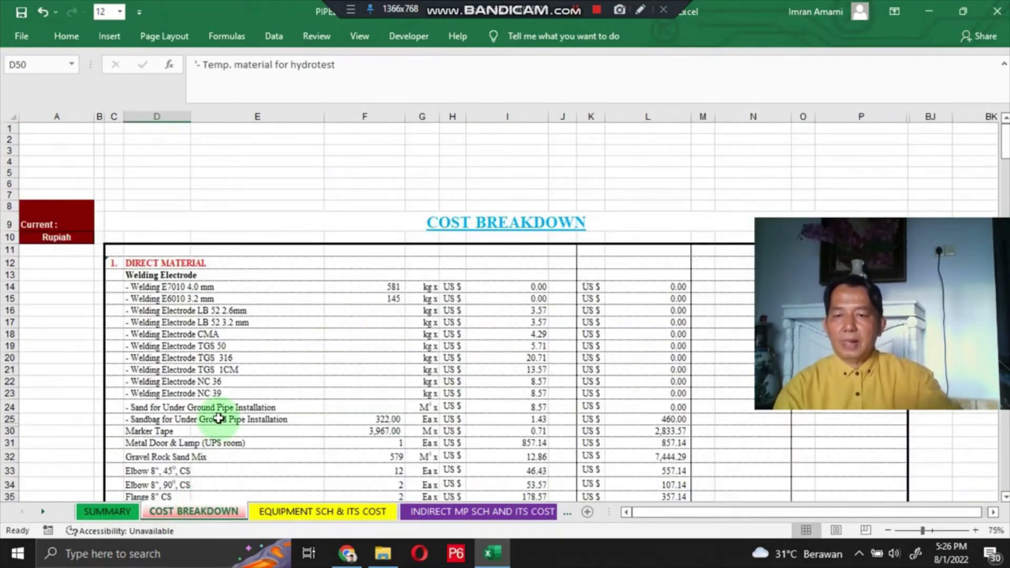
{"action": "scroll", "coordinate": [218, 418], "scroll_direction": "down", "scroll_amount": 7}
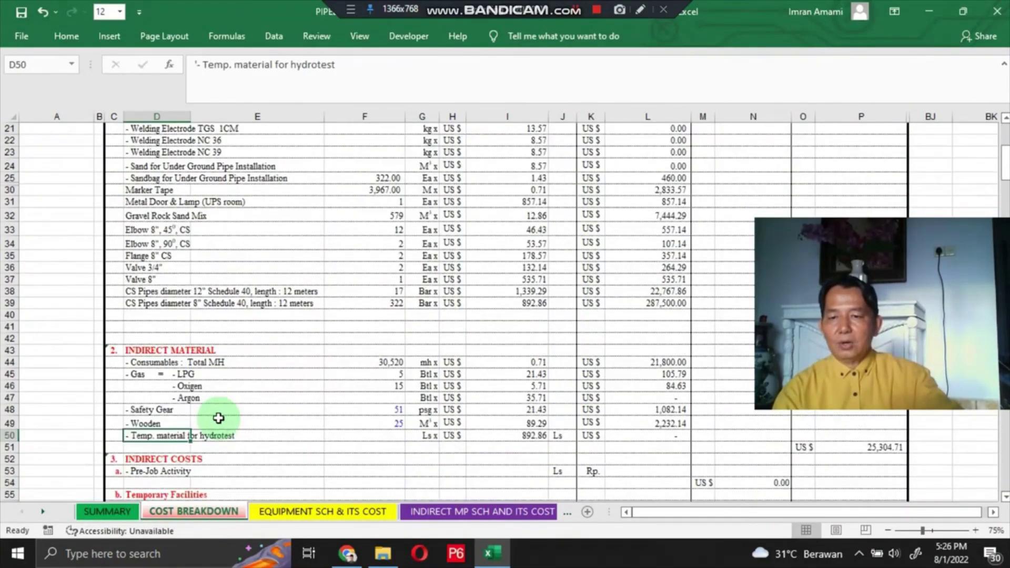
{"action": "scroll", "coordinate": [219, 415], "scroll_direction": "down", "scroll_amount": 3}
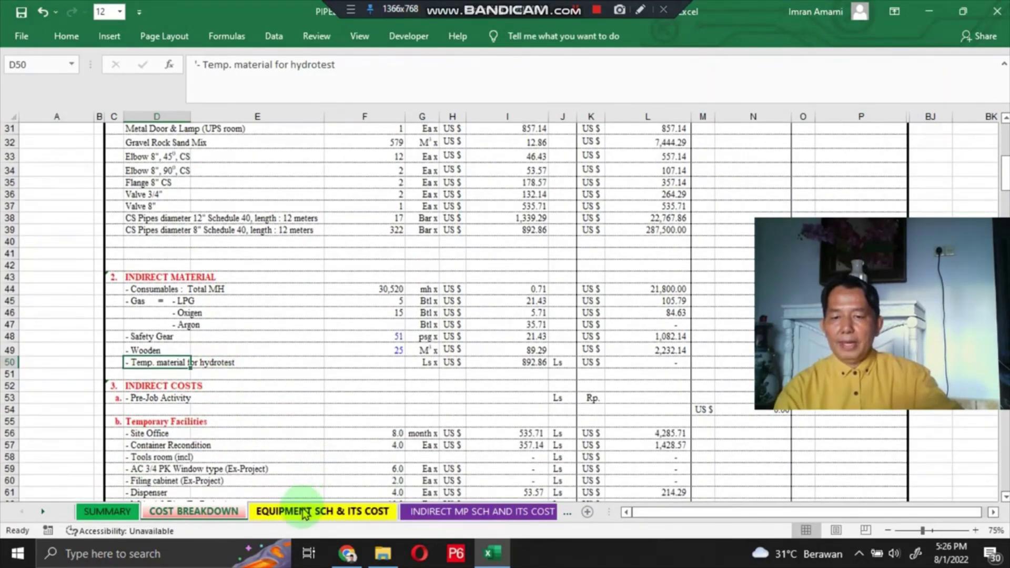
View the equipment, indirect manpower and direct manpower schedule and cost sheets one after another
{"action": "left_click", "coordinate": [304, 511]}
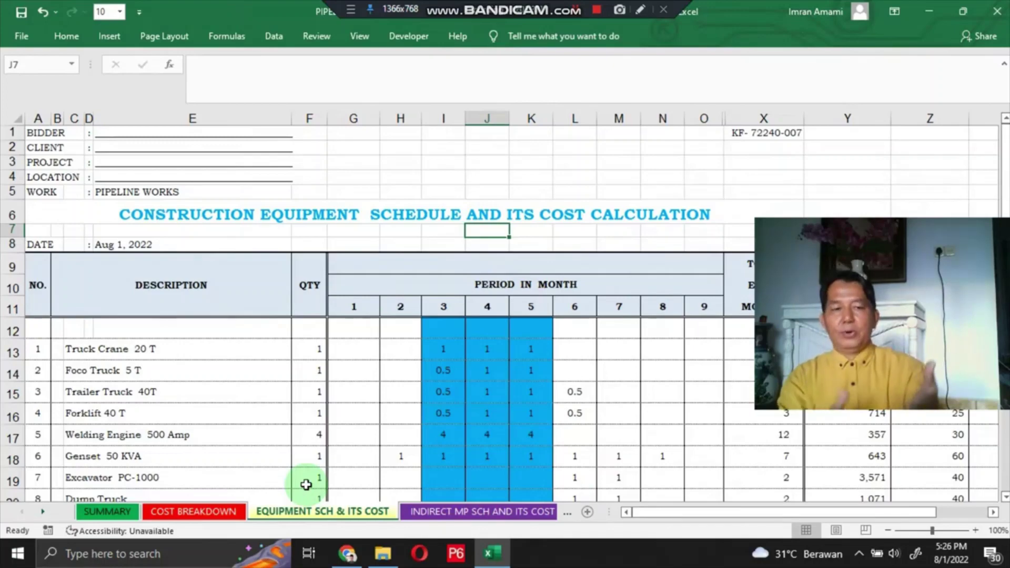
{"action": "key", "text": "Home"}
{"action": "left_click", "coordinate": [466, 513]}
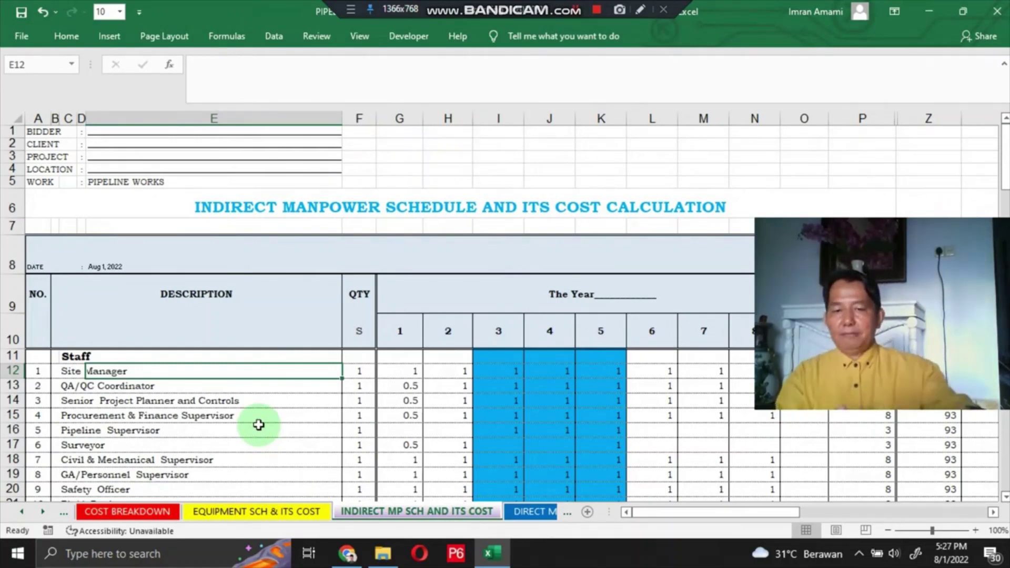
{"action": "left_click", "coordinate": [531, 519]}
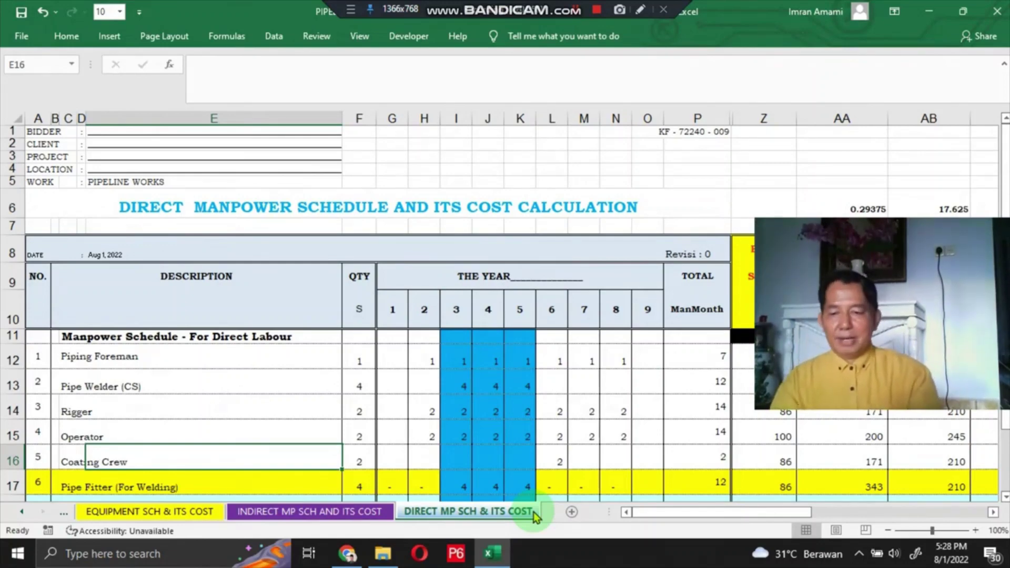
Go back to the SUMMARY sheet and inspect the formula behind the Direct Material cost
{"action": "key", "text": "ctrl+Page_Up"}
{"action": "key", "text": "ctrl+Page_Up"}
{"action": "key", "text": "ctrl+Page_Up"}
{"action": "key", "text": "ctrl+Page_Up"}
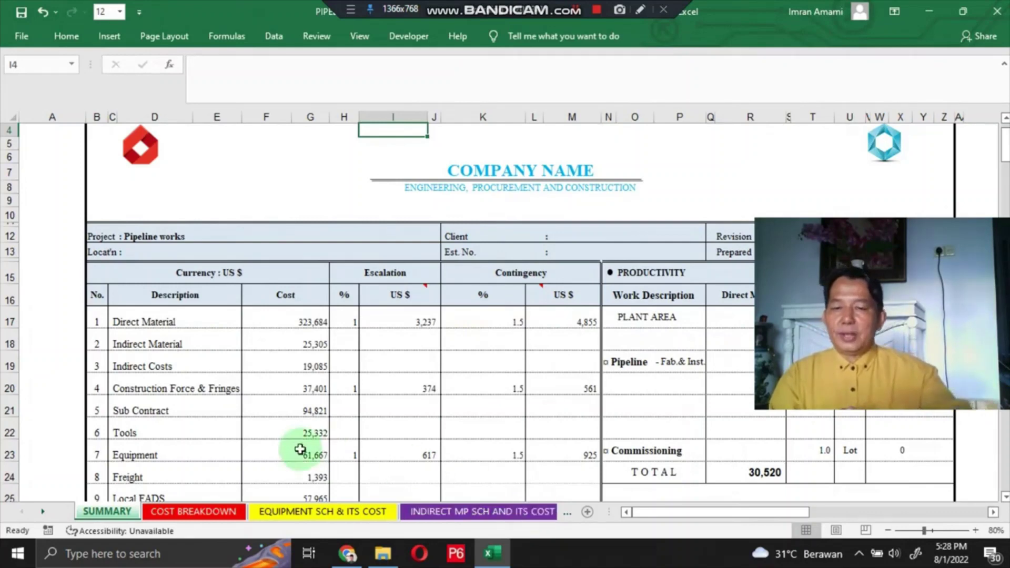
{"action": "left_click", "coordinate": [304, 321]}
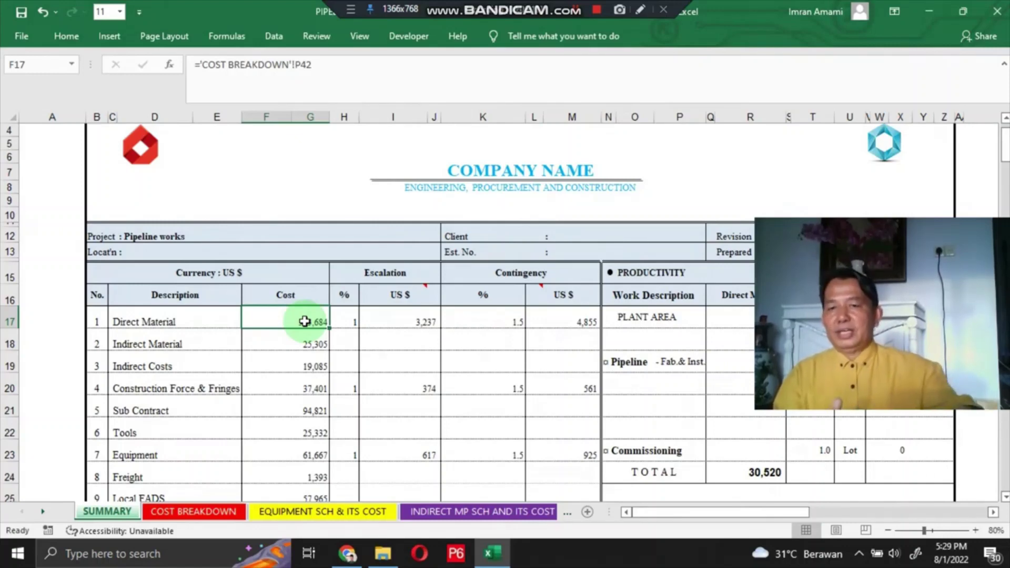
Examine the Direct Material items on the COST BREAKDOWN sheet, down to the CS pipes of 8" diameter
{"action": "left_click", "coordinate": [188, 515]}
{"action": "scroll", "coordinate": [243, 406], "scroll_direction": "up", "scroll_amount": 10}
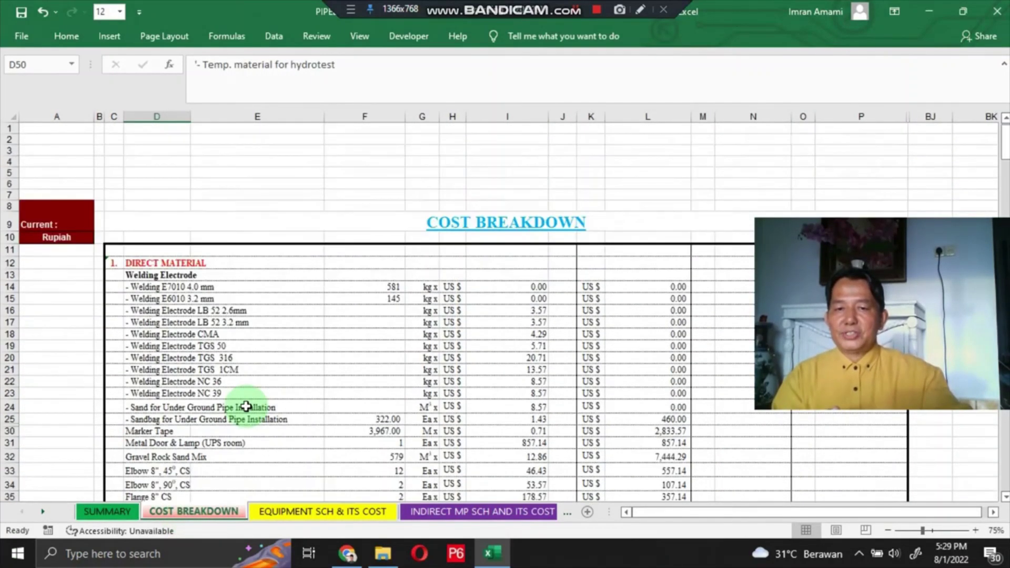
{"action": "scroll", "coordinate": [244, 401], "scroll_direction": "down", "scroll_amount": 3}
{"action": "left_click", "coordinate": [230, 421]}
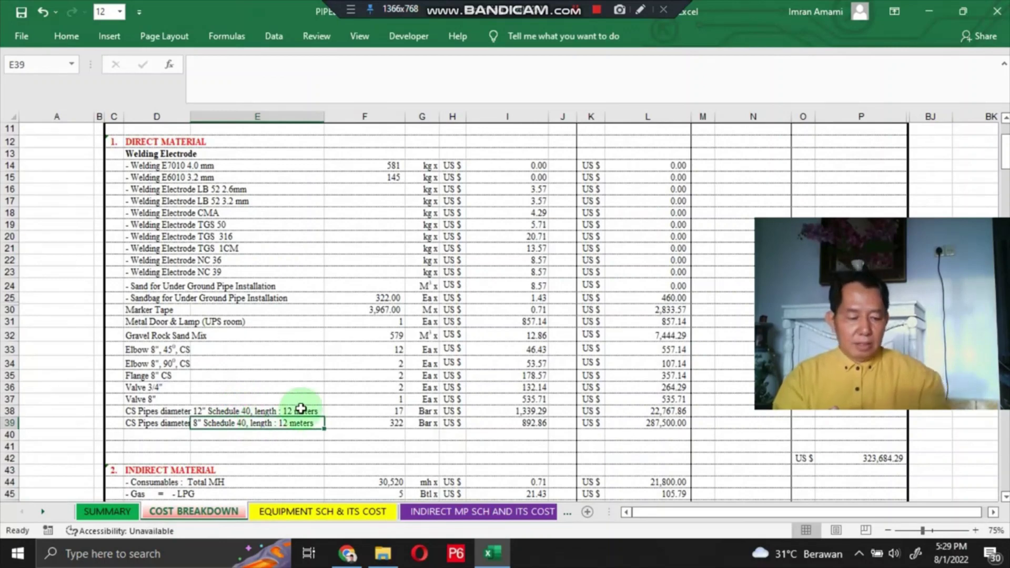
{"action": "key", "text": "Right"}
{"action": "key", "text": "Right"}
{"action": "key", "text": "Right"}
{"action": "key", "text": "Down"}
{"action": "key", "text": "Down"}
{"action": "key", "text": "Left"}
{"action": "key", "text": "Left"}
{"action": "key", "text": "Left"}
{"action": "key", "text": "Left"}
{"action": "key", "text": "Left"}
{"action": "key", "text": "Left"}
{"action": "key", "text": "Left"}
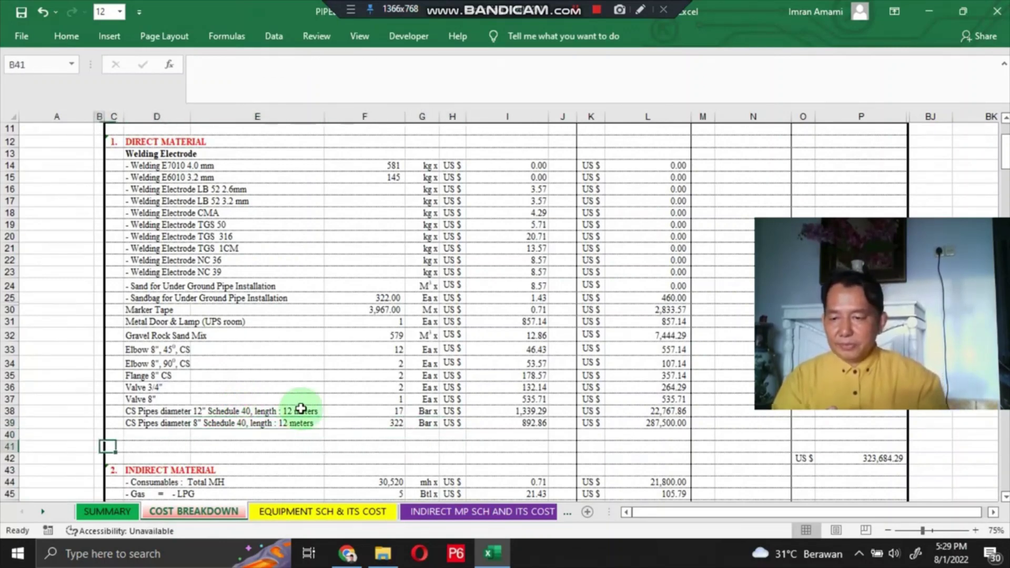
Follow row 42 of the cost breakdown across to the Direct Material subtotal
{"action": "key", "text": "Down"}
{"action": "key", "text": "Right"}
{"action": "key", "text": "Right"}
{"action": "key", "text": "Right"}
{"action": "key", "text": "Right"}
{"action": "key", "text": "Right"}
{"action": "key", "text": "Right"}
{"action": "key", "text": "Right"}
{"action": "key", "text": "Right"}
{"action": "key", "text": "Right"}
{"action": "key", "text": "Right"}
{"action": "key", "text": "Right"}
{"action": "key", "text": "Right"}
{"action": "key", "text": "Right"}
{"action": "key", "text": "Right"}
{"action": "key", "text": "Right"}
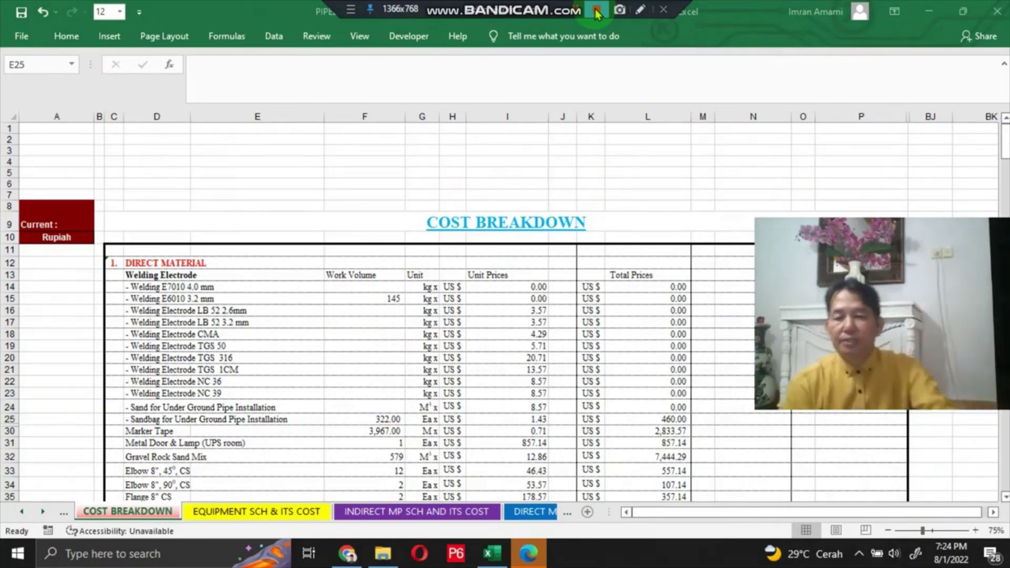
Inspect the work volume, unit price and total price formulas of the Sandbag for Under Ground Pipe Installation item
{"action": "left_click", "coordinate": [366, 421]}
{"action": "left_click", "coordinate": [379, 419]}
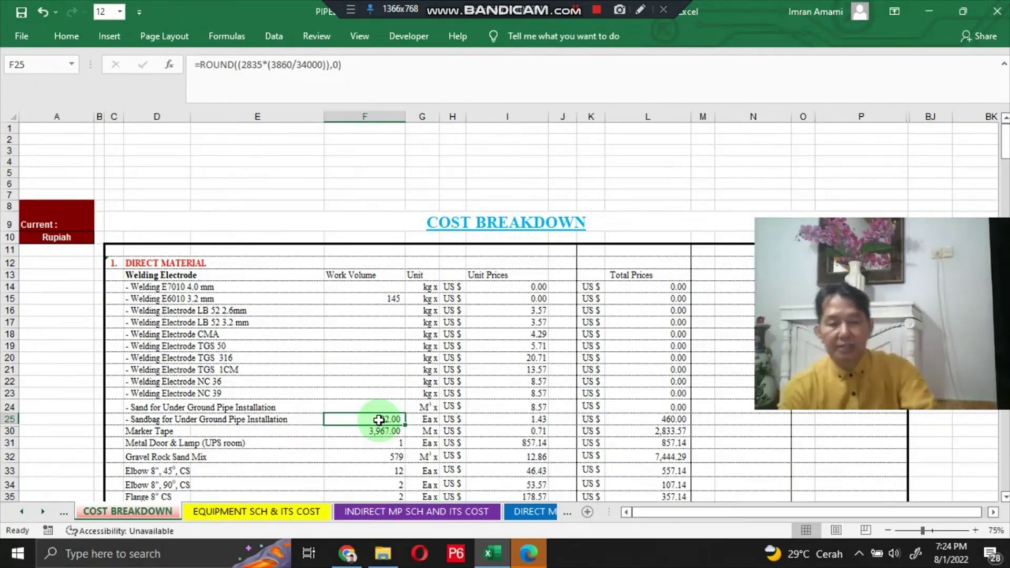
{"action": "key", "text": "Right"}
{"action": "key", "text": "Right"}
{"action": "key", "text": "Right"}
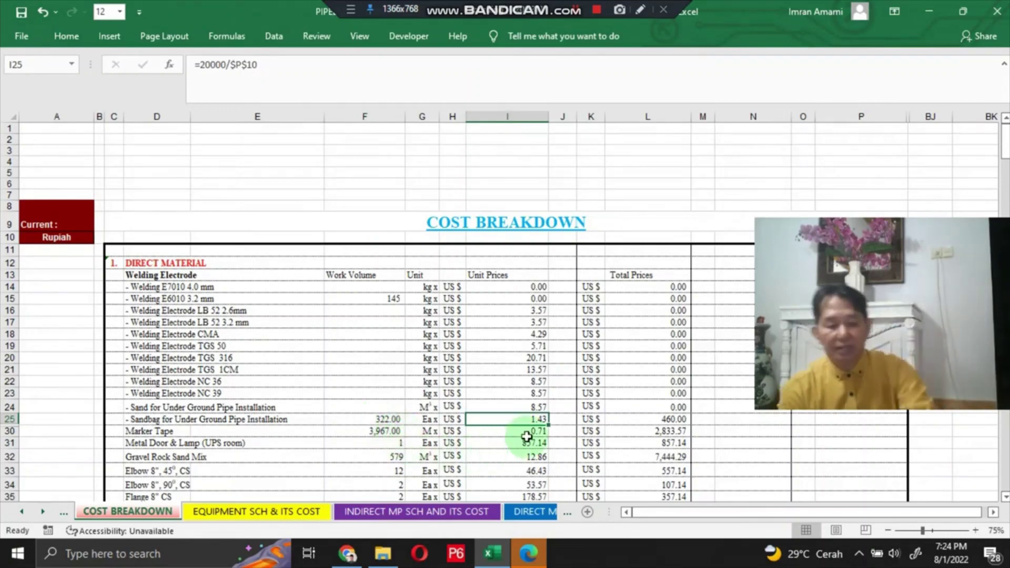
{"action": "key", "text": "Right"}
{"action": "key", "text": "Right"}
{"action": "key", "text": "Right"}
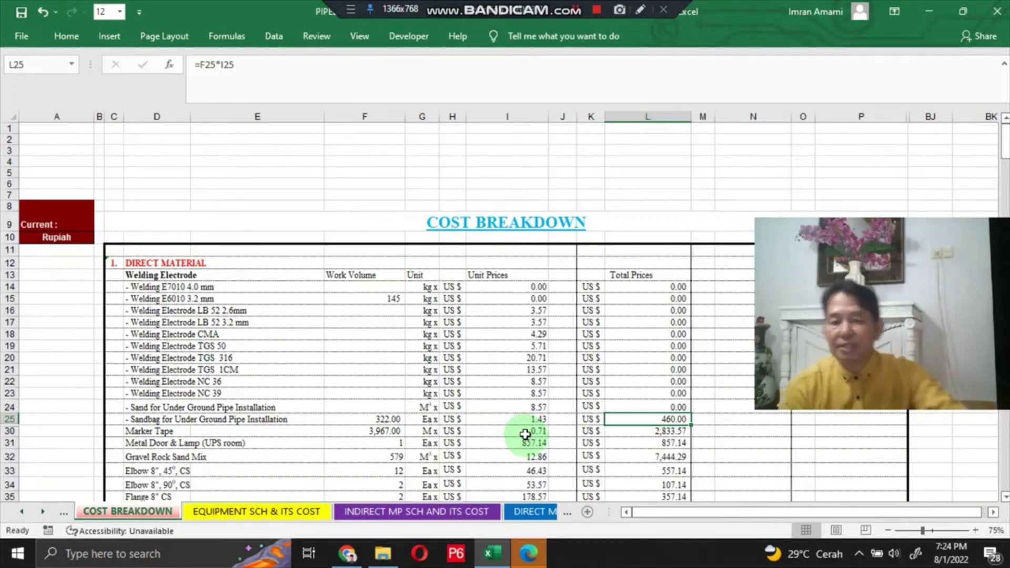
Open the EQUIPMENT SCH & ITS COST sheet and go to the start of the Truck Crane 20 T row
{"action": "left_click", "coordinate": [288, 513]}
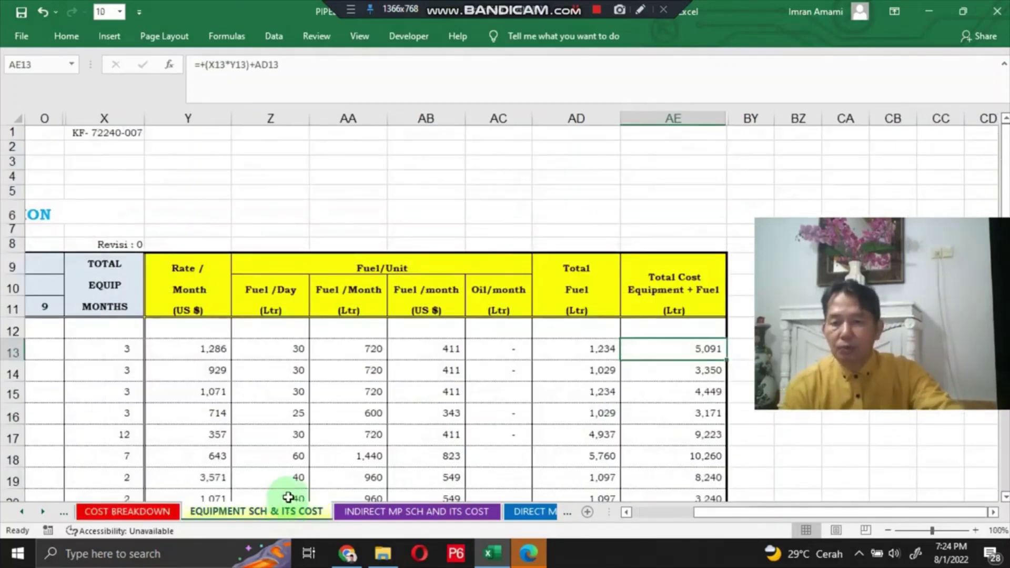
{"action": "left_click", "coordinate": [254, 392]}
{"action": "key", "text": "Left"}
{"action": "key", "text": "Left"}
{"action": "key", "text": "Left"}
{"action": "key", "text": "Left"}
{"action": "key", "text": "Left"}
{"action": "key", "text": "Left"}
{"action": "key", "text": "Left"}
{"action": "key", "text": "Left"}
{"action": "key", "text": "Left"}
{"action": "key", "text": "Left"}
{"action": "key", "text": "Left"}
{"action": "key", "text": "Left"}
{"action": "key", "text": "Left"}
{"action": "key", "text": "Left"}
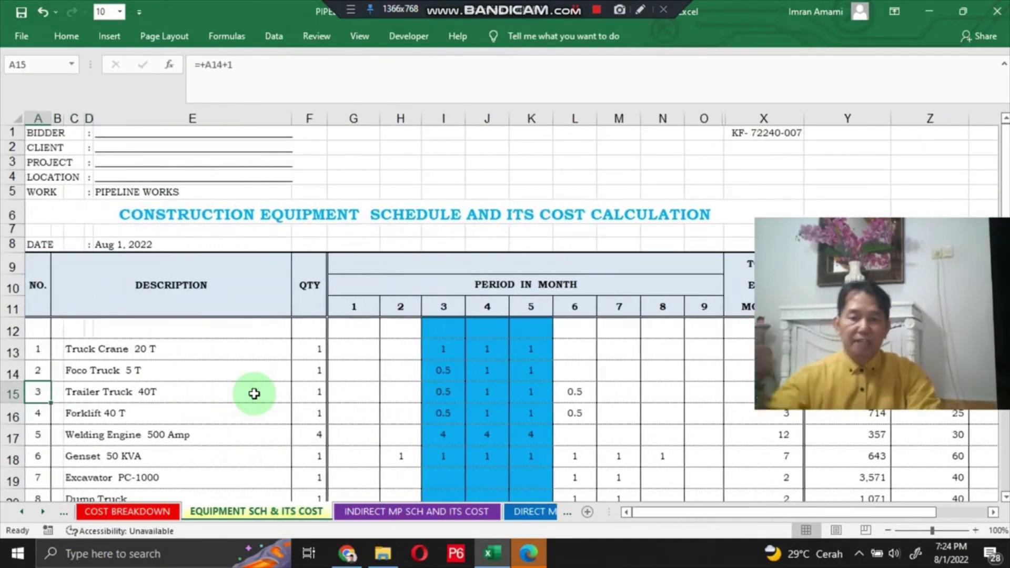
{"action": "key", "text": "Up"}
{"action": "key", "text": "Up"}
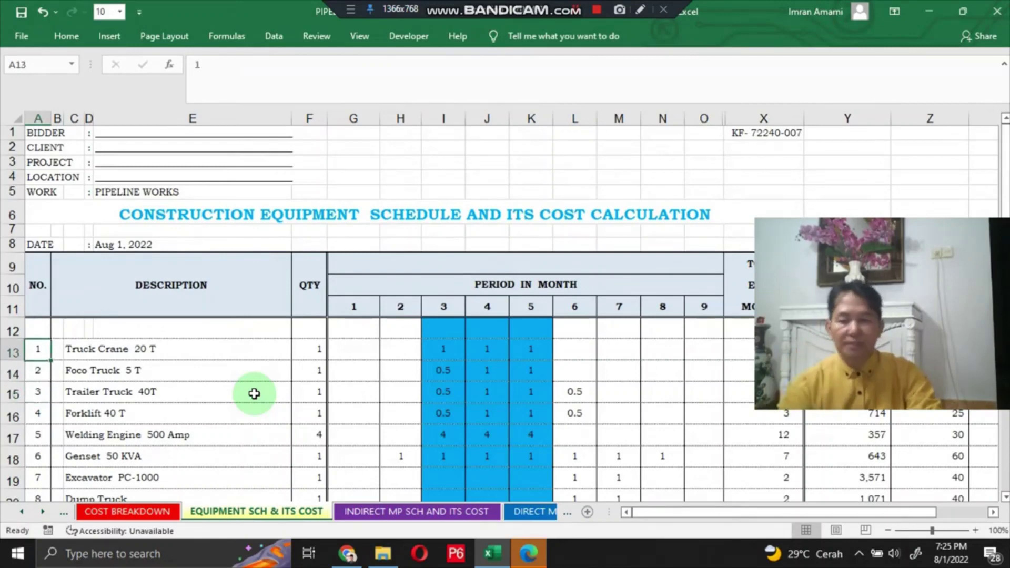
Go across the Truck Crane 20 T row from its item number through the monthly periods to the fuel columns
{"action": "key", "text": "Right"}
{"action": "key", "text": "Right"}
{"action": "key", "text": "Right"}
{"action": "key", "text": "Right"}
{"action": "key", "text": "Right"}
{"action": "key", "text": "Right"}
{"action": "key", "text": "Right"}
{"action": "key", "text": "Right"}
{"action": "key", "text": "Right"}
{"action": "key", "text": "Right"}
{"action": "key", "text": "Right"}
{"action": "key", "text": "Right"}
{"action": "key", "text": "Right"}
{"action": "key", "text": "Right"}
{"action": "key", "text": "Right"}
{"action": "key", "text": "Right"}
{"action": "key", "text": "Right"}
{"action": "key", "text": "Right"}
{"action": "key", "text": "Right"}
{"action": "key", "text": "Right"}
{"action": "key", "text": "Right"}
{"action": "key", "text": "Right"}
{"action": "key", "text": "Right"}
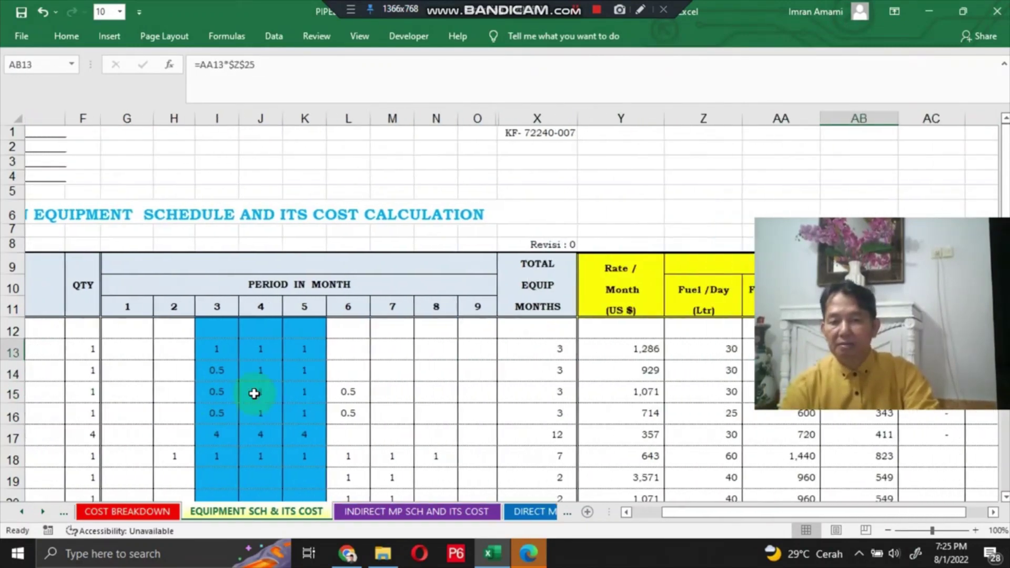
Inspect the Truck Crane's monthly rate and its daily and monthly fuel figures
{"action": "key", "text": "Left"}
{"action": "key", "text": "Left"}
{"action": "key", "text": "Left"}
{"action": "key", "text": "Left"}
{"action": "key", "text": "Left"}
{"action": "key", "text": "Left"}
{"action": "key", "text": "Left"}
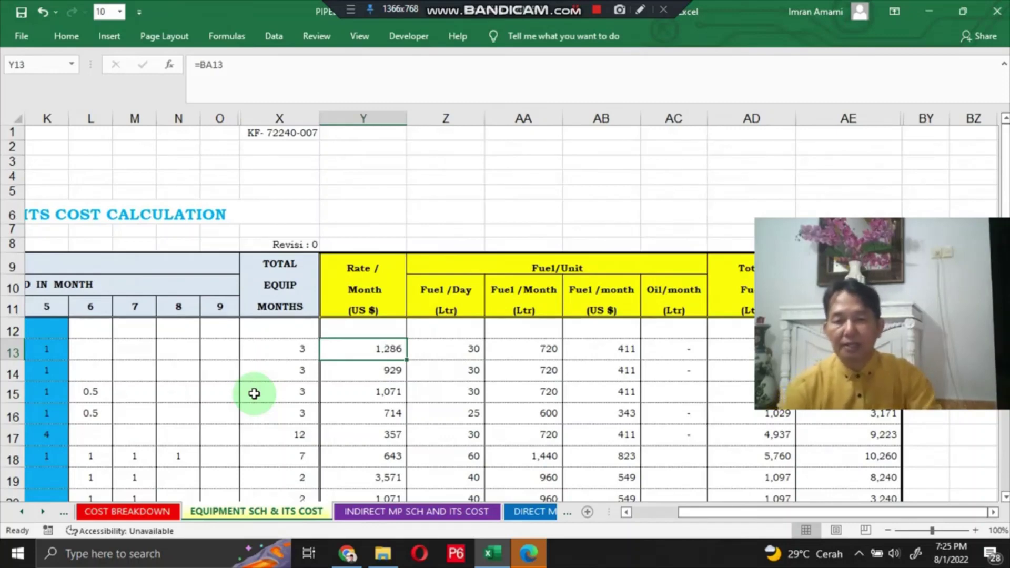
{"action": "key", "text": "Right"}
{"action": "key", "text": "Right"}
{"action": "key", "text": "Right"}
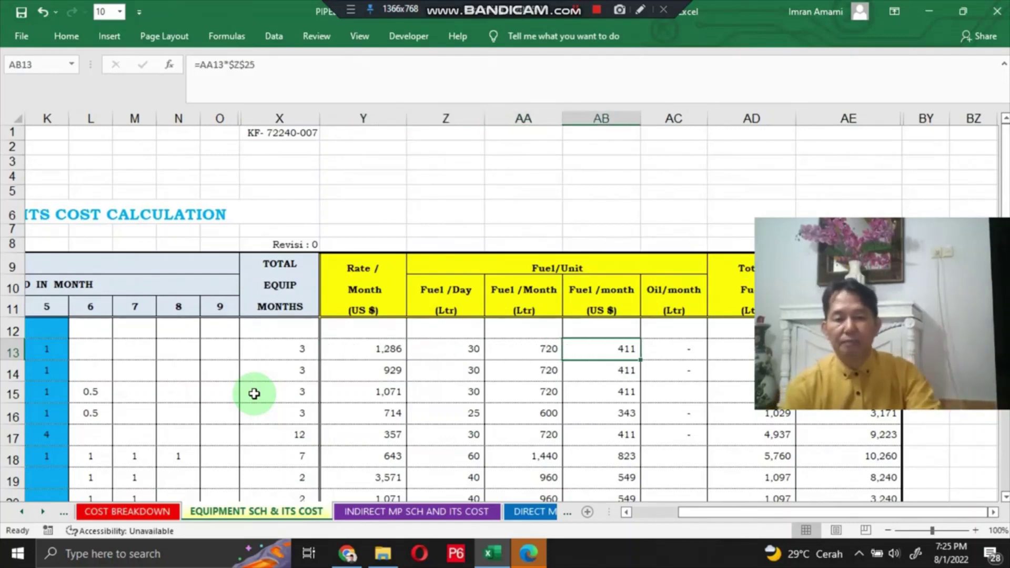
{"action": "key", "text": "Left"}
{"action": "key", "text": "Right"}
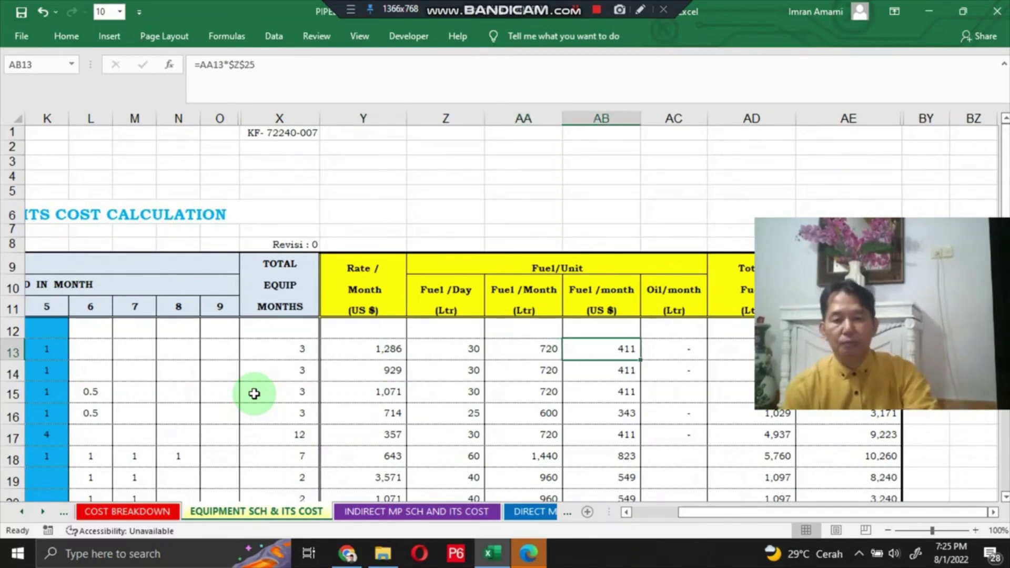
Review the Truck Crane's Oil/month, Total Fuel and Total Cost Equipment + Fuel columns
{"action": "key", "text": "Right"}
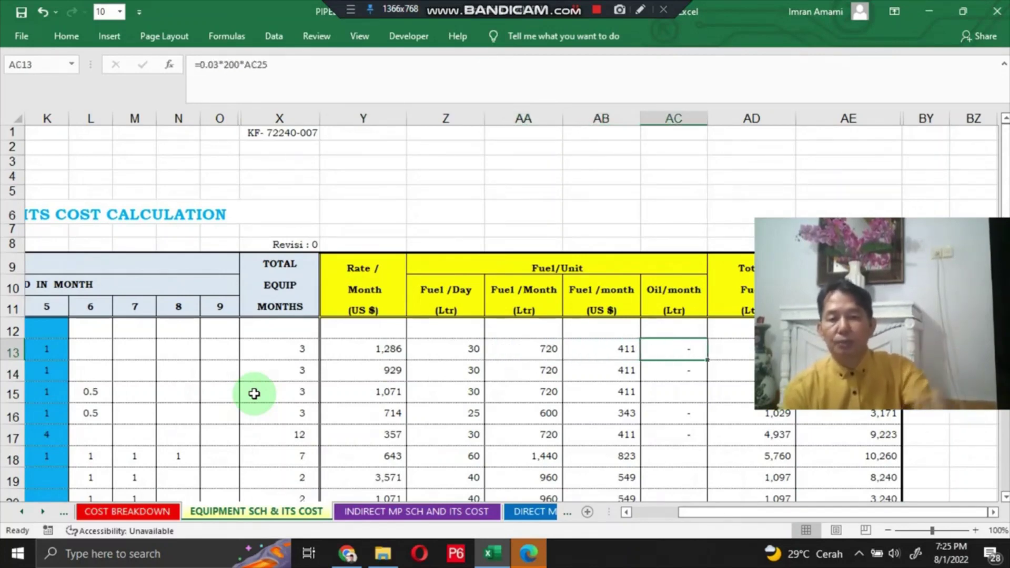
{"action": "key", "text": "Right"}
{"action": "key", "text": "Right"}
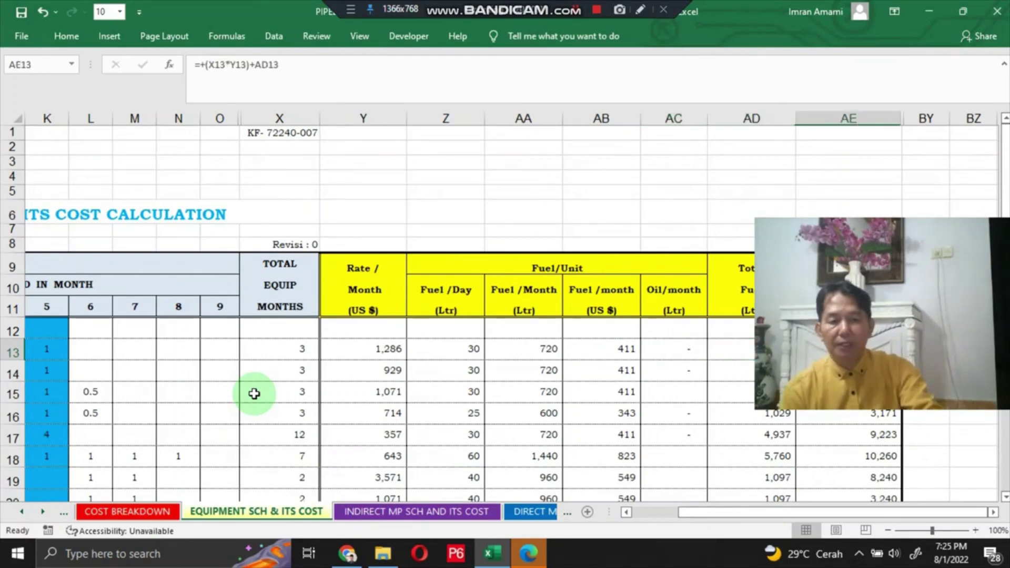
{"action": "key", "text": "Right"}
{"action": "key", "text": "Right"}
{"action": "key", "text": "Right"}
{"action": "key", "text": "Right"}
{"action": "key", "text": "Right"}
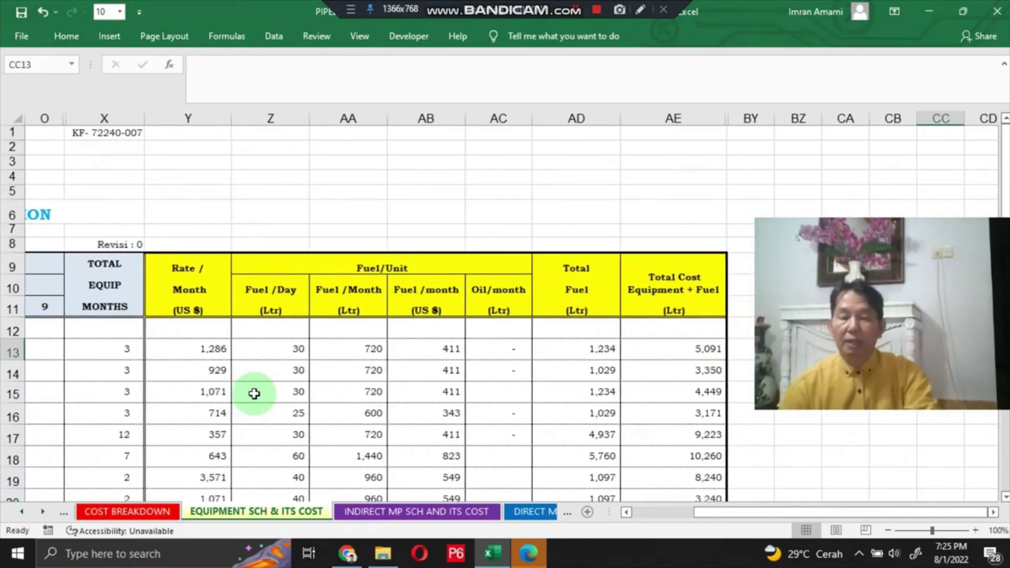
Open the INDIRECT MP SCH AND ITS COST sheet and go to the start of the Site Manager row
{"action": "key", "text": "ctrl+Page_Down"}
{"action": "key", "text": "Left"}
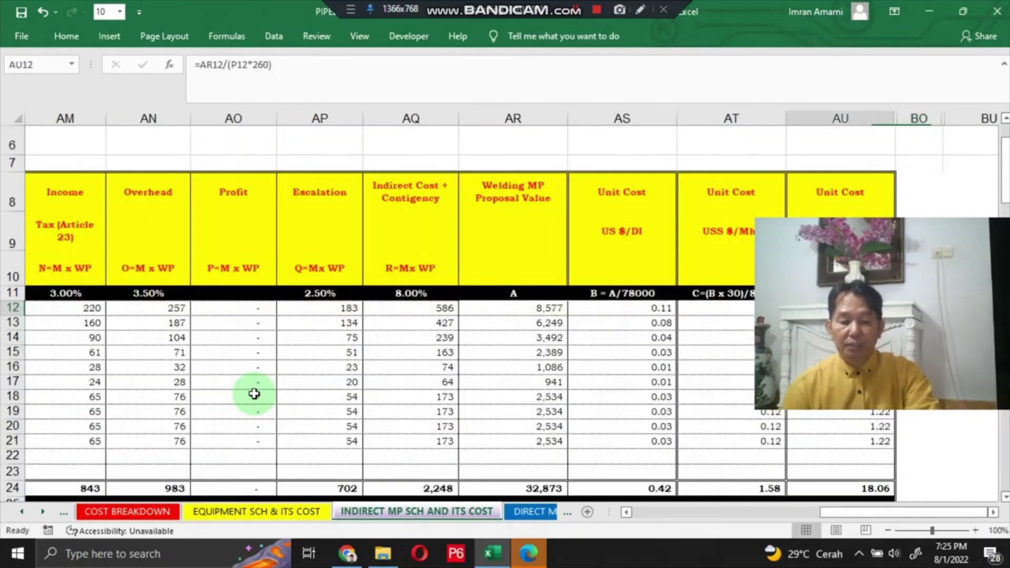
{"action": "key", "text": "ctrl+Left"}
{"action": "key", "text": "ctrl+Left"}
{"action": "key", "text": "Left"}
{"action": "key", "text": "Left"}
{"action": "key", "text": "Left"}
{"action": "key", "text": "Left"}
{"action": "key", "text": "Left"}
{"action": "key", "text": "Left"}
{"action": "key", "text": "Left"}
{"action": "key", "text": "Left"}
{"action": "key", "text": "Left"}
{"action": "key", "text": "Left"}
{"action": "key", "text": "Left"}
{"action": "key", "text": "Left"}
{"action": "key", "text": "Left"}
{"action": "key", "text": "Left"}
{"action": "key", "text": "Left"}
{"action": "key", "text": "Left"}
{"action": "key", "text": "Left"}
{"action": "key", "text": "Left"}
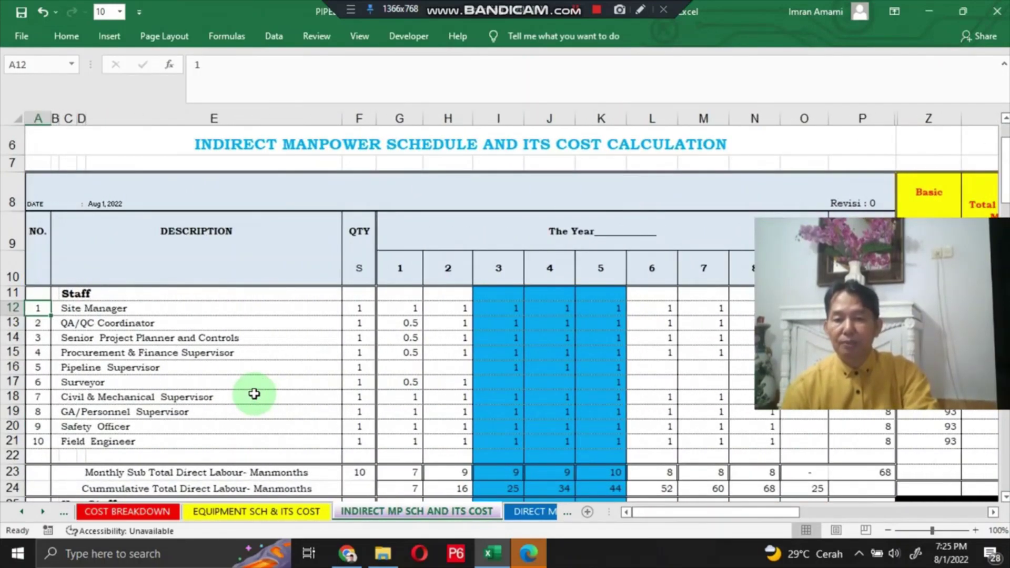
Go across the Site Manager row from its item number through the quantity to the monthly periods
{"action": "key", "text": "Right"}
{"action": "key", "text": "Right"}
{"action": "key", "text": "Right"}
{"action": "key", "text": "Right"}
{"action": "key", "text": "Right"}
{"action": "key", "text": "Right"}
{"action": "key", "text": "Right"}
{"action": "key", "text": "Right"}
{"action": "key", "text": "Right"}
{"action": "key", "text": "Right"}
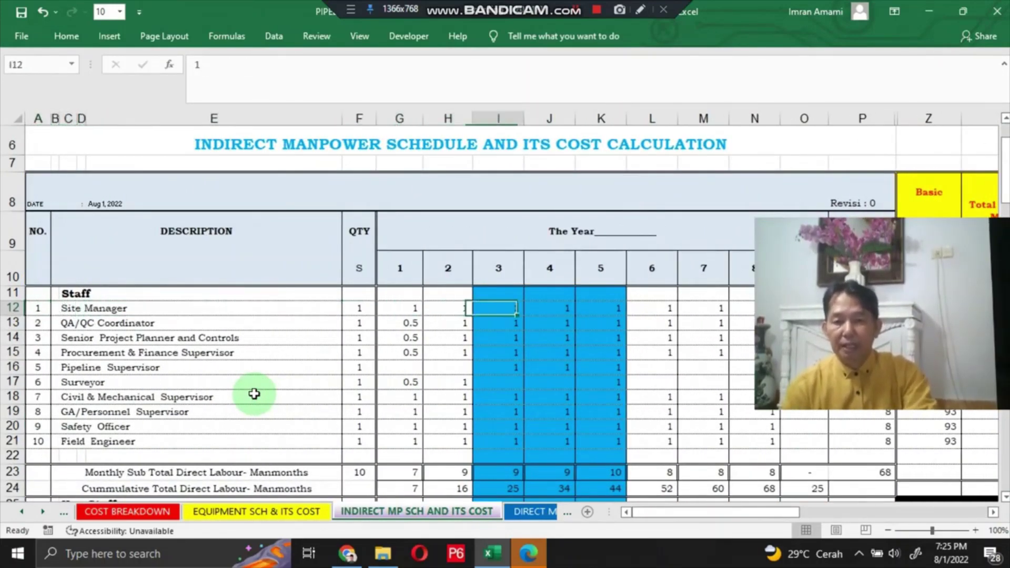
Continue along the Site Manager row past the total manmonths and basic salary to the Leave Allowances column
{"action": "key", "text": "Right"}
{"action": "key", "text": "Right"}
{"action": "key", "text": "Right"}
{"action": "key", "text": "Right"}
{"action": "key", "text": "Right"}
{"action": "key", "text": "Right"}
{"action": "key", "text": "Right"}
{"action": "key", "text": "Right"}
{"action": "key", "text": "Right"}
{"action": "key", "text": "Right"}
{"action": "key", "text": "Right"}
{"action": "key", "text": "Right"}
{"action": "key", "text": "Right"}
{"action": "key", "text": "Right"}
{"action": "key", "text": "Right"}
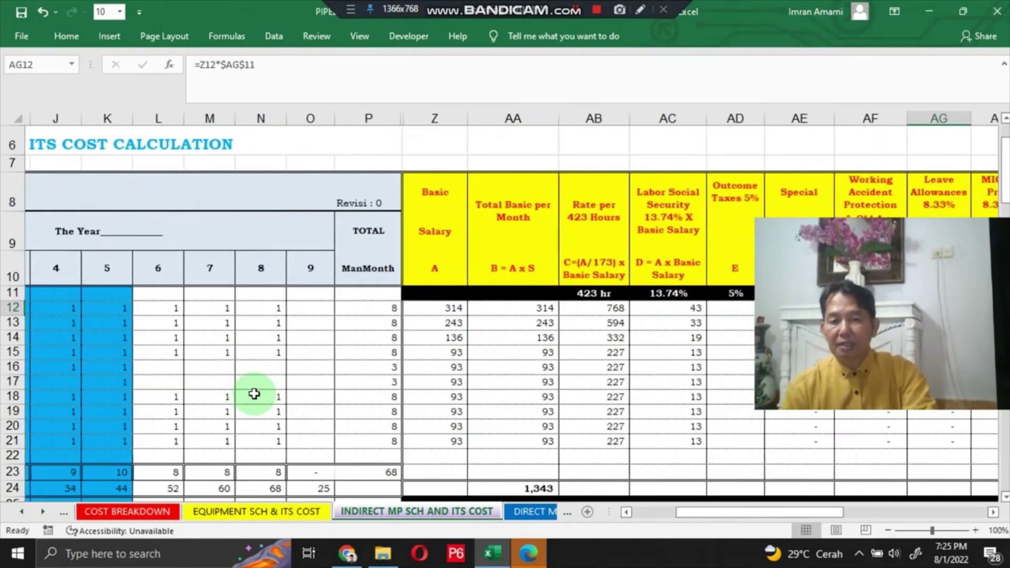
Go back to the Site Manager's Rate per 423 Hours cell and inspect its formula
{"action": "key", "text": "Left"}
{"action": "key", "text": "Left"}
{"action": "key", "text": "Left"}
{"action": "key", "text": "Left"}
{"action": "key", "text": "Left"}
{"action": "key", "text": "Left"}
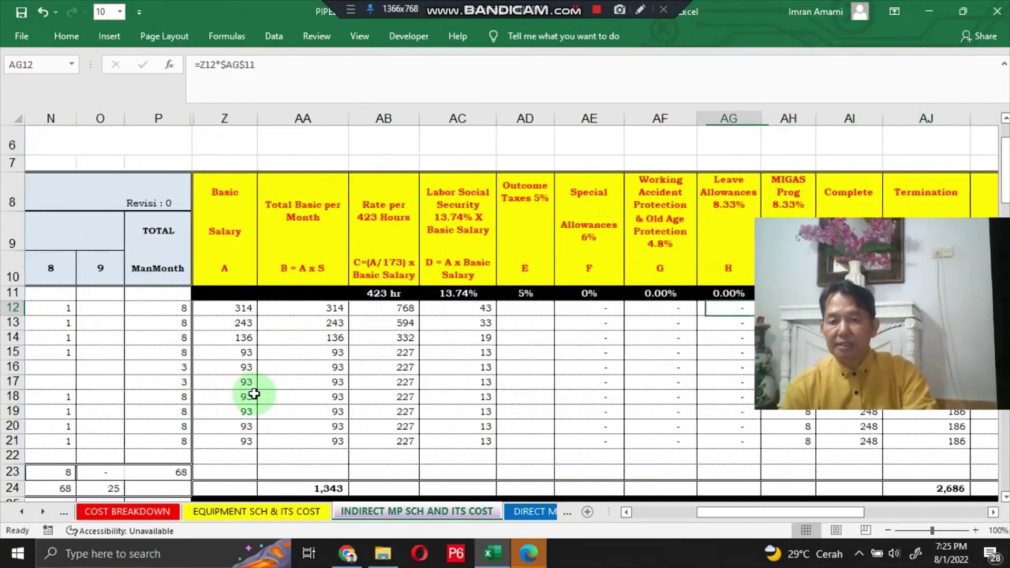
{"action": "key", "text": "Left"}
{"action": "key", "text": "Left"}
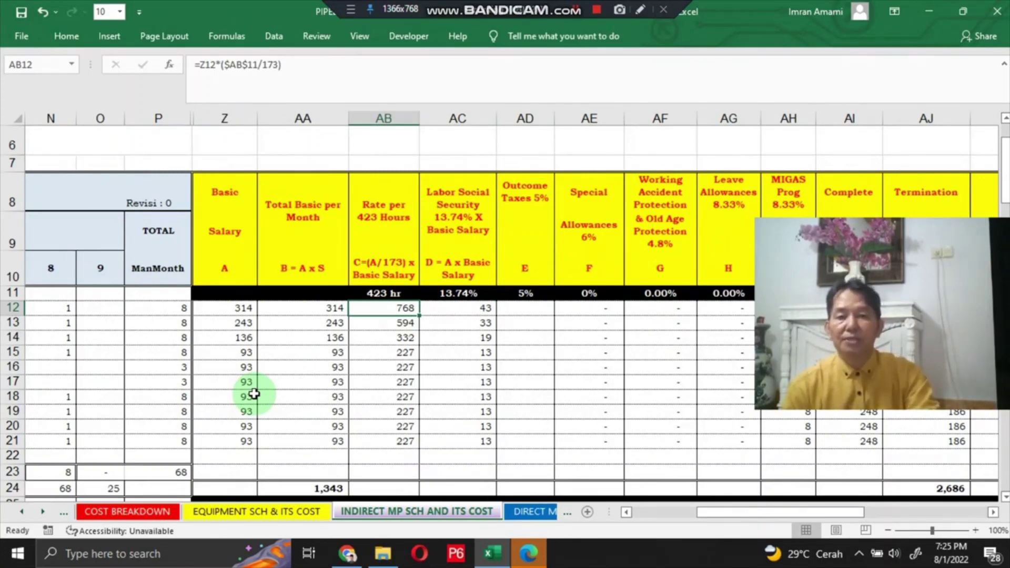
Review the Site Manager's allowances, grand total, tax, overhead and escalation columns up to Unit Cost US $/DI
{"action": "key", "text": "Right"}
{"action": "key", "text": "Right"}
{"action": "key", "text": "Right"}
{"action": "key", "text": "Right"}
{"action": "key", "text": "Right"}
{"action": "key", "text": "Right"}
{"action": "key", "text": "Right"}
{"action": "key", "text": "Right"}
{"action": "key", "text": "Right"}
{"action": "key", "text": "Right"}
{"action": "key", "text": "Right"}
{"action": "key", "text": "Right"}
{"action": "key", "text": "Right"}
{"action": "key", "text": "Right"}
{"action": "key", "text": "Right"}
{"action": "key", "text": "Right"}
{"action": "key", "text": "Right"}
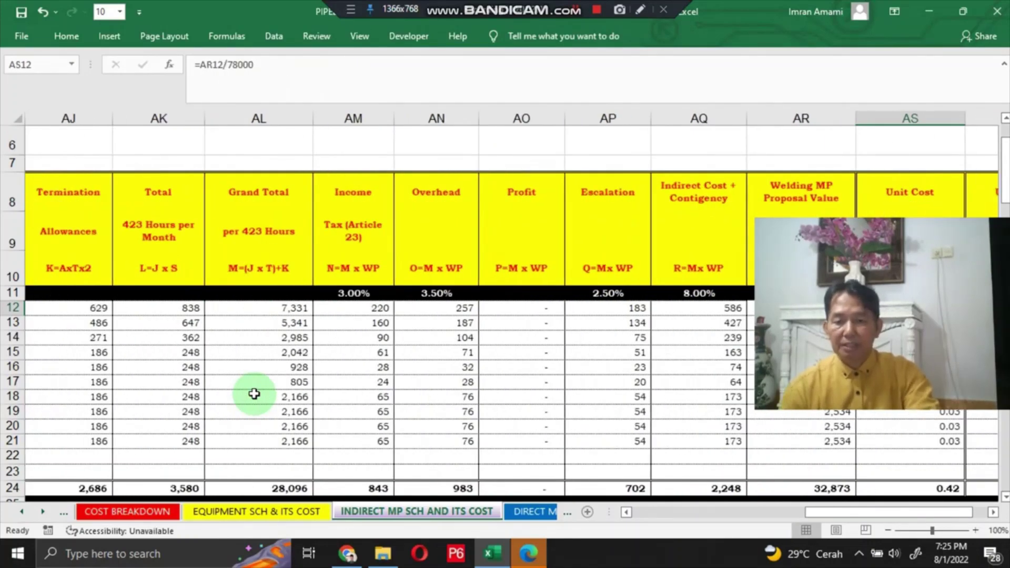
Return along the Site Manager row from the unit cost to the month 9 column beside the total manmonths
{"action": "key", "text": "Left"}
{"action": "key", "text": "Left"}
{"action": "key", "text": "Left"}
{"action": "key", "text": "Left"}
{"action": "key", "text": "Left"}
{"action": "key", "text": "Left"}
{"action": "key", "text": "Left"}
{"action": "key", "text": "Left"}
{"action": "key", "text": "Left"}
{"action": "key", "text": "Left"}
{"action": "key", "text": "Left"}
{"action": "key", "text": "Left"}
{"action": "key", "text": "Left"}
{"action": "key", "text": "Left"}
{"action": "key", "text": "Left"}
{"action": "key", "text": "Left"}
{"action": "key", "text": "Left"}
{"action": "key", "text": "Left"}
{"action": "key", "text": "Left"}
{"action": "key", "text": "Left"}
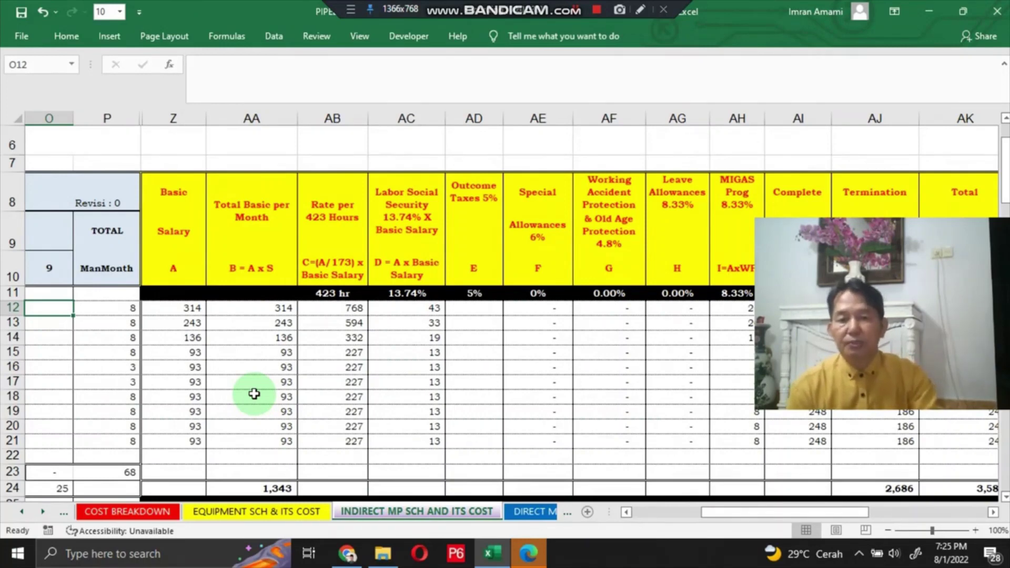
Review the Site Manager's basic salary, hourly rate and labor social security columns up to Outcome Taxes 5%
{"action": "key", "text": "Right"}
{"action": "key", "text": "Right"}
{"action": "key", "text": "Right"}
{"action": "key", "text": "Right"}
{"action": "key", "text": "Right"}
{"action": "key", "text": "Right"}
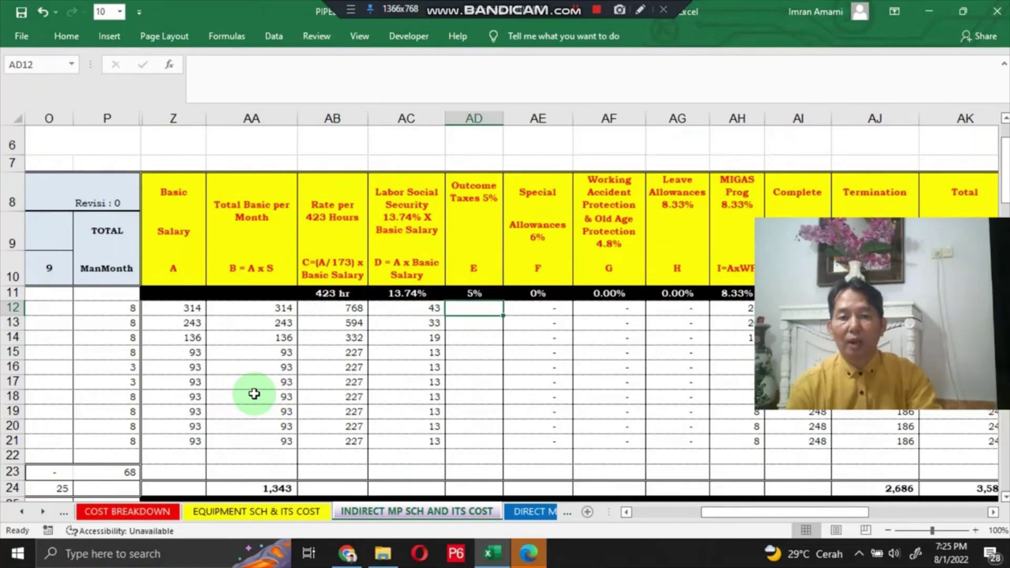
Continue across the Site Manager row from Special Allowances through the Welding MP Proposal Value past the last Unit Cost column
{"action": "key", "text": "Right"}
{"action": "key", "text": "Right"}
{"action": "key", "text": "Right"}
{"action": "key", "text": "Right"}
{"action": "key", "text": "Right"}
{"action": "key", "text": "Right"}
{"action": "key", "text": "Right"}
{"action": "key", "text": "Right"}
{"action": "key", "text": "Right"}
{"action": "key", "text": "Right"}
{"action": "key", "text": "Right"}
{"action": "key", "text": "Right"}
{"action": "key", "text": "Right"}
{"action": "key", "text": "Right"}
{"action": "key", "text": "Right"}
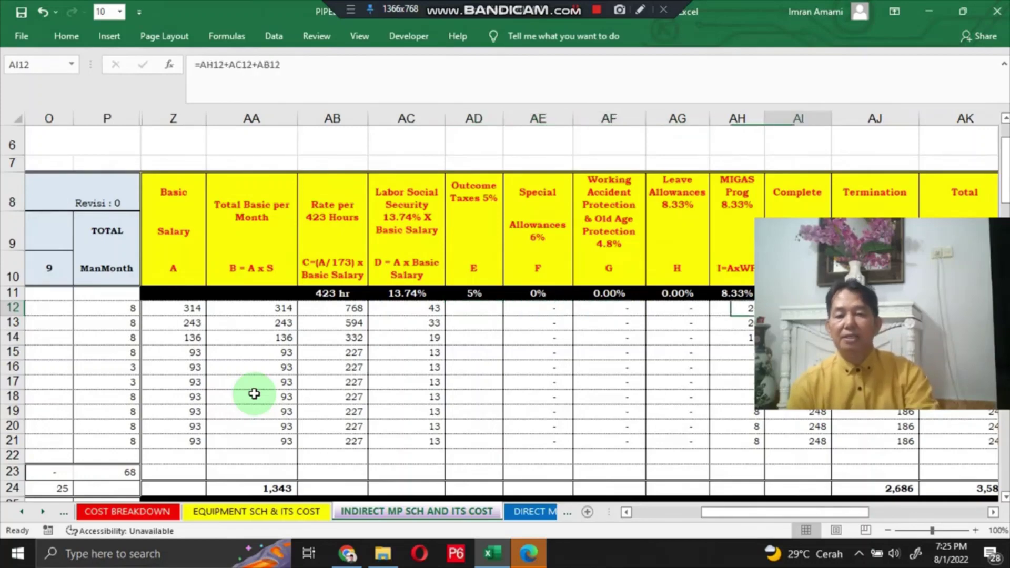
{"action": "key", "text": "Right"}
{"action": "key", "text": "Right"}
{"action": "key", "text": "Right"}
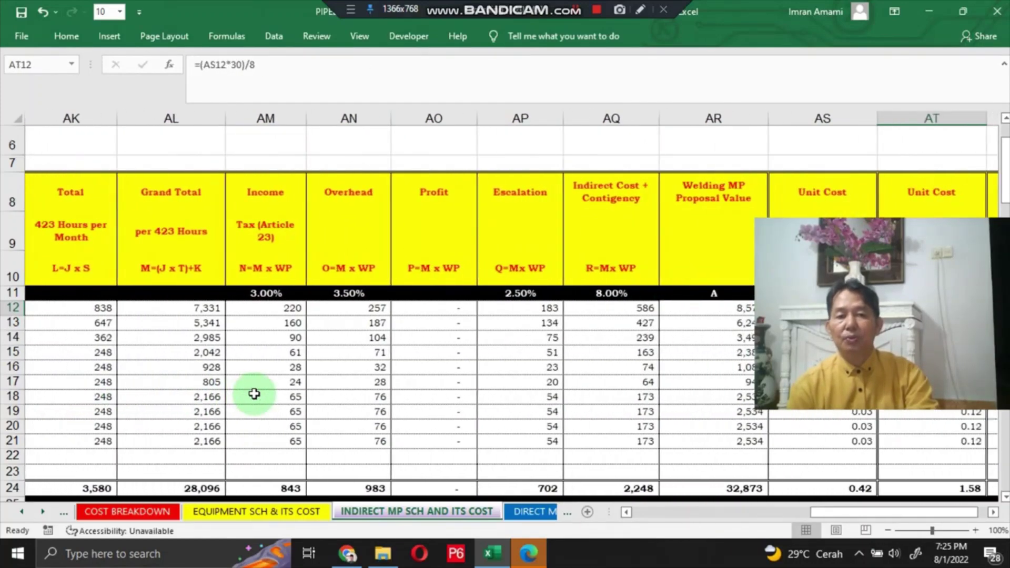
{"action": "key", "text": "Right"}
{"action": "key", "text": "Right"}
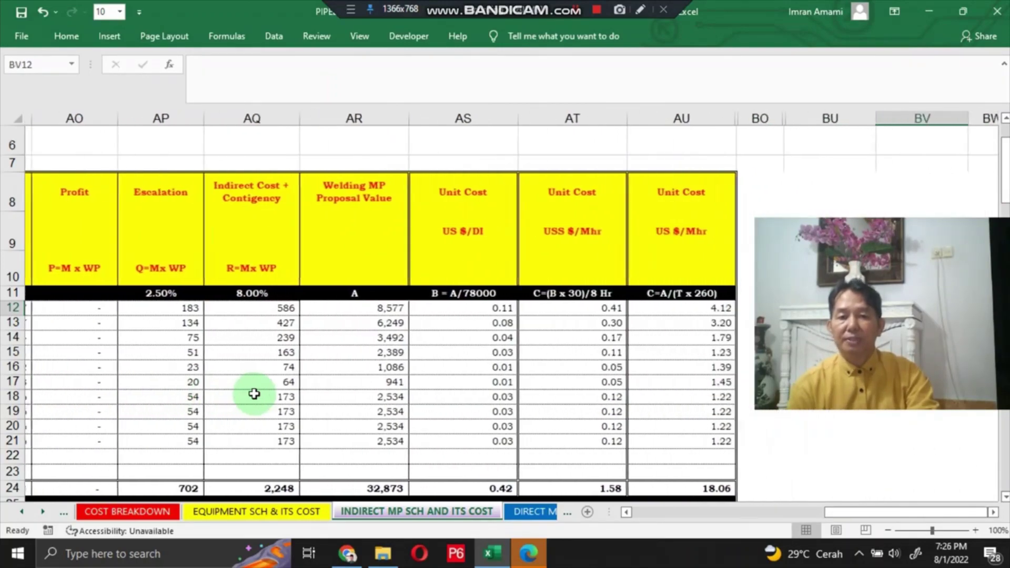
Go back to the Site Manager's Grand Total per 423 Hours cell and inspect its formula
{"action": "key", "text": "Left"}
{"action": "key", "text": "Left"}
{"action": "key", "text": "Left"}
{"action": "key", "text": "Left"}
{"action": "key", "text": "Left"}
{"action": "key", "text": "Left"}
{"action": "key", "text": "Left"}
{"action": "key", "text": "Left"}
{"action": "key", "text": "Left"}
{"action": "key", "text": "Left"}
{"action": "key", "text": "Left"}
{"action": "key", "text": "Left"}
{"action": "key", "text": "Left"}
{"action": "key", "text": "Left"}
{"action": "key", "text": "Left"}
{"action": "key", "text": "Left"}
{"action": "key", "text": "Left"}
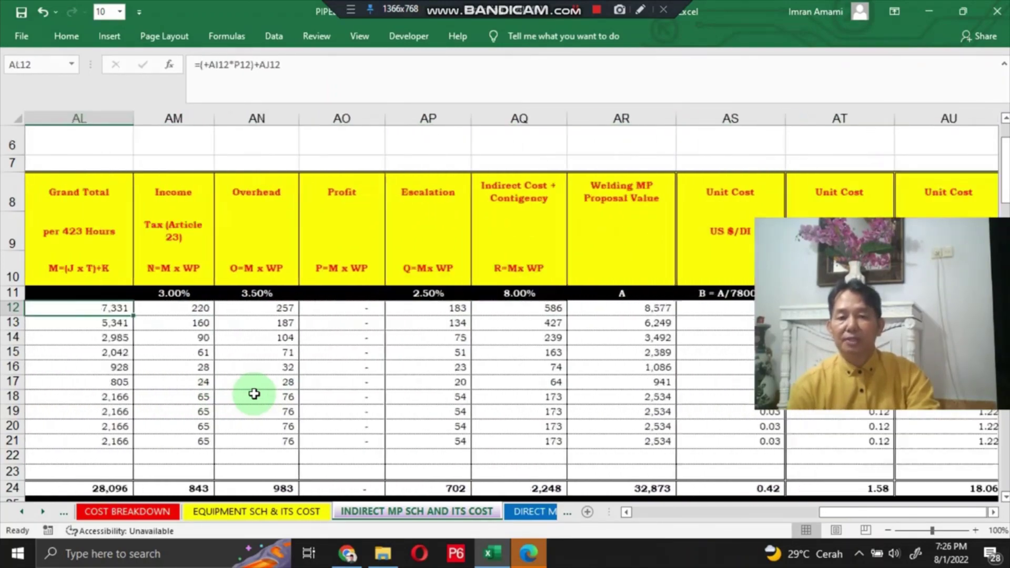
Open the DIRECT MP SCH & ITS COST sheet and go across the Pipe Welder (CS) row to month 3
{"action": "key", "text": "ctrl+Page_Down"}
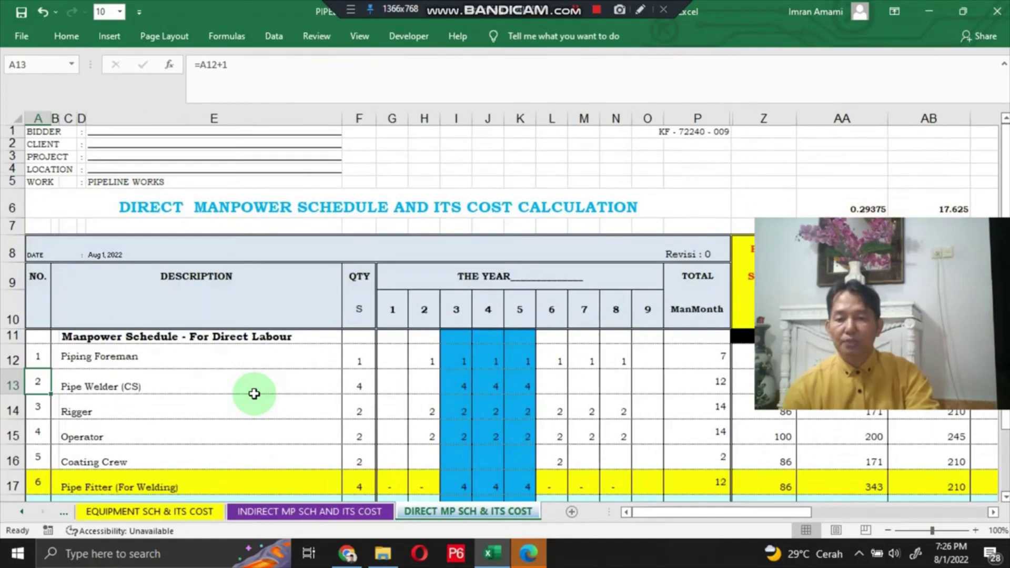
{"action": "key", "text": "Right"}
{"action": "key", "text": "Right"}
{"action": "key", "text": "Right"}
{"action": "key", "text": "Right"}
{"action": "key", "text": "Right"}
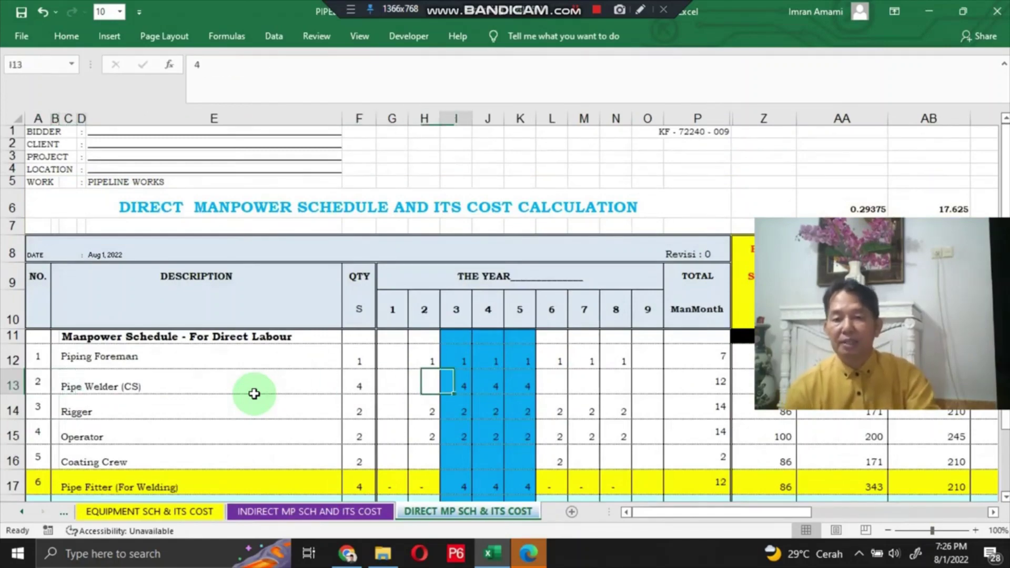
Continue along the Pipe Welder (CS) row through the total manmonths, basic salary and rate columns to column AL
{"action": "key", "text": "Right"}
{"action": "key", "text": "Right"}
{"action": "key", "text": "Right"}
{"action": "key", "text": "Right"}
{"action": "key", "text": "Right"}
{"action": "key", "text": "Right"}
{"action": "key", "text": "Right"}
{"action": "key", "text": "Right"}
{"action": "key", "text": "Right"}
{"action": "key", "text": "Right"}
{"action": "key", "text": "Right"}
{"action": "key", "text": "Right"}
{"action": "key", "text": "Right"}
{"action": "key", "text": "Right"}
{"action": "key", "text": "Right"}
{"action": "key", "text": "Right"}
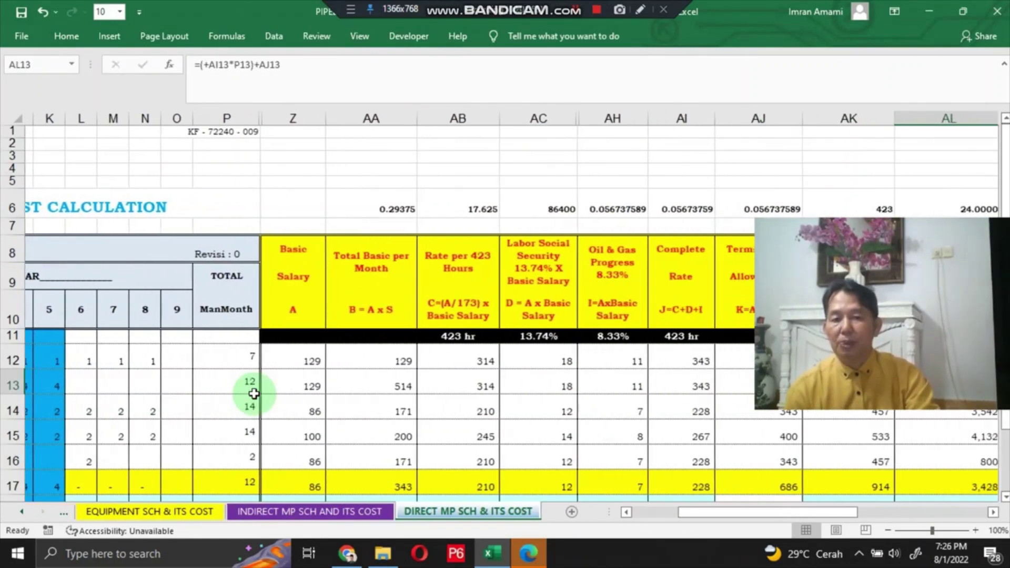
Go back along the Pipe Welder (CS) row from the Grand Total per 423 Hours column to the month 7 column
{"action": "key", "text": "Right"}
{"action": "key", "text": "Right"}
{"action": "key", "text": "Left"}
{"action": "key", "text": "Left"}
{"action": "key", "text": "Left"}
{"action": "key", "text": "Left"}
{"action": "key", "text": "Left"}
{"action": "key", "text": "Left"}
{"action": "key", "text": "Left"}
{"action": "key", "text": "Left"}
{"action": "key", "text": "Left"}
{"action": "key", "text": "Left"}
{"action": "key", "text": "Left"}
{"action": "key", "text": "Left"}
{"action": "key", "text": "Left"}
{"action": "key", "text": "Left"}
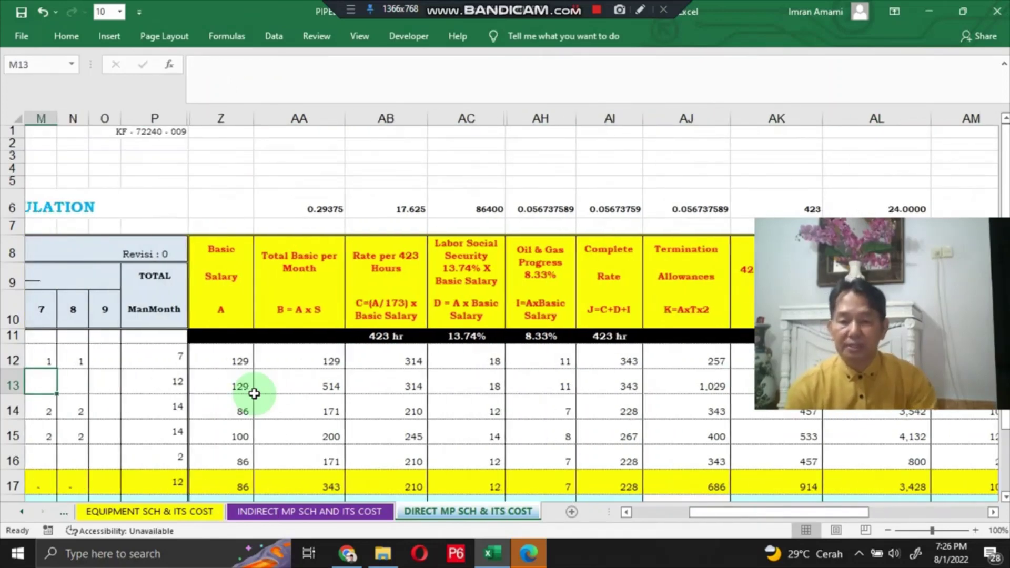
Inspect the Pipe Welder (CS) row's formulas from Basic Salary through Total Basic per Month and Rate per 423 Hours to Labor Social Security
{"action": "key", "text": "Right"}
{"action": "key", "text": "Right"}
{"action": "key", "text": "Right"}
{"action": "key", "text": "Right"}
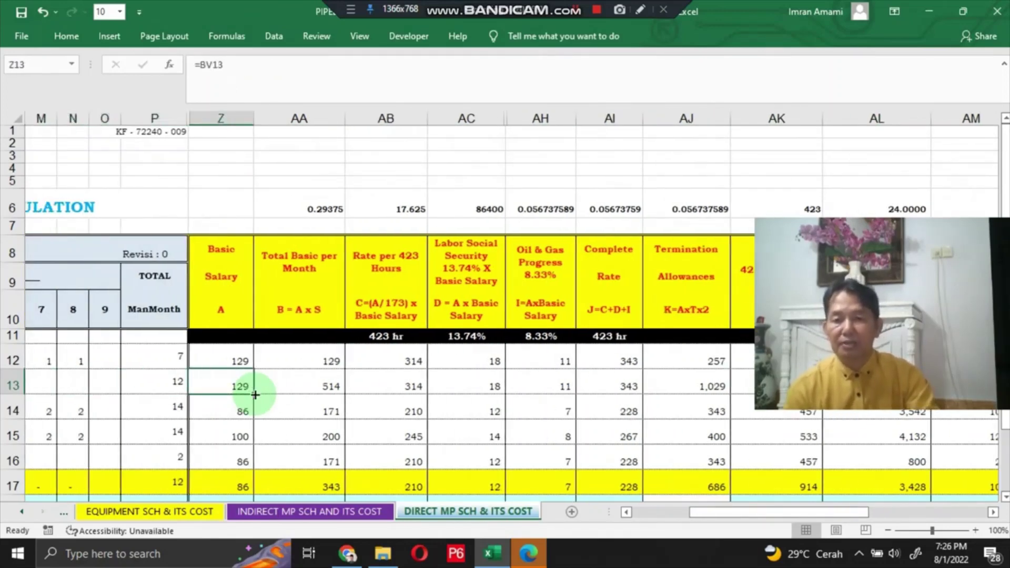
{"action": "key", "text": "Right"}
{"action": "key", "text": "Right"}
{"action": "key", "text": "Right"}
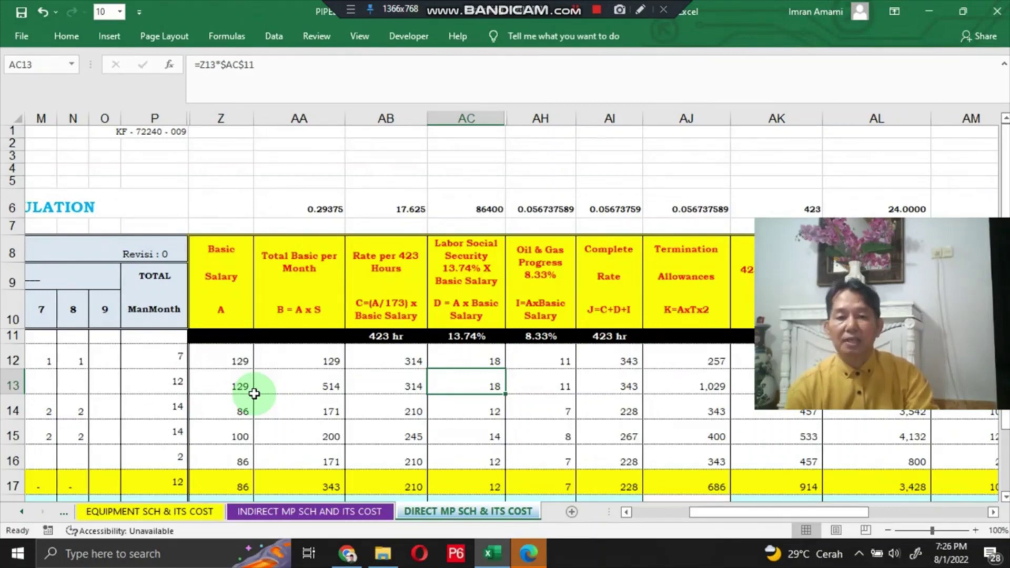
Continue across the Pipe Welder (CS) row from Oil & Gas Progress through the Welding MP Proposal Value past the unit cost columns
{"action": "key", "text": "Right"}
{"action": "key", "text": "Right"}
{"action": "key", "text": "Right"}
{"action": "key", "text": "Right"}
{"action": "key", "text": "Right"}
{"action": "key", "text": "Right"}
{"action": "key", "text": "Right"}
{"action": "key", "text": "Right"}
{"action": "key", "text": "Right"}
{"action": "key", "text": "Right"}
{"action": "key", "text": "Right"}
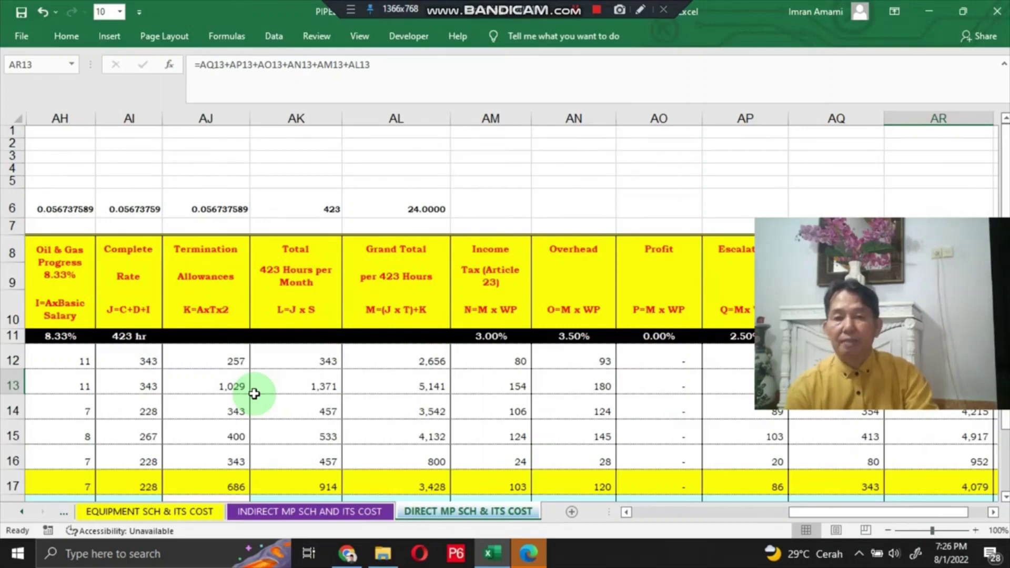
{"action": "key", "text": "Right"}
{"action": "key", "text": "Right"}
{"action": "key", "text": "Right"}
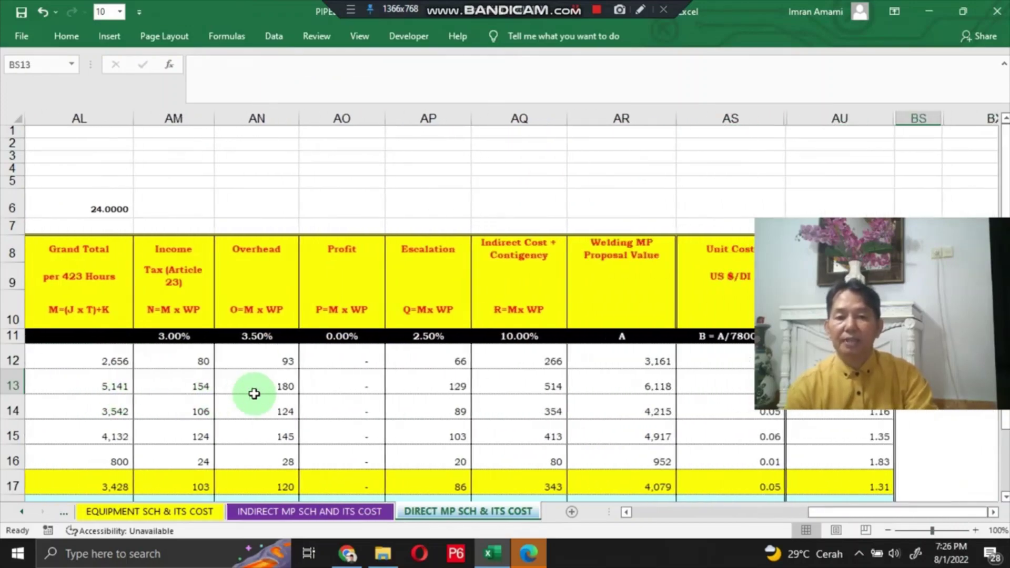
{"action": "key", "text": "Right"}
Return along the Pipe Welder (CS) row to the Total Basic per Month cell and view its formula
{"action": "key", "text": "Left"}
{"action": "key", "text": "Left"}
{"action": "key", "text": "Left"}
{"action": "key", "text": "Left"}
{"action": "key", "text": "Left"}
{"action": "key", "text": "Left"}
{"action": "key", "text": "Left"}
{"action": "key", "text": "Left"}
{"action": "key", "text": "Left"}
{"action": "key", "text": "Left"}
{"action": "key", "text": "Left"}
{"action": "key", "text": "Left"}
{"action": "key", "text": "Left"}
{"action": "key", "text": "Left"}
{"action": "key", "text": "Left"}
{"action": "key", "text": "Left"}
{"action": "key", "text": "Left"}
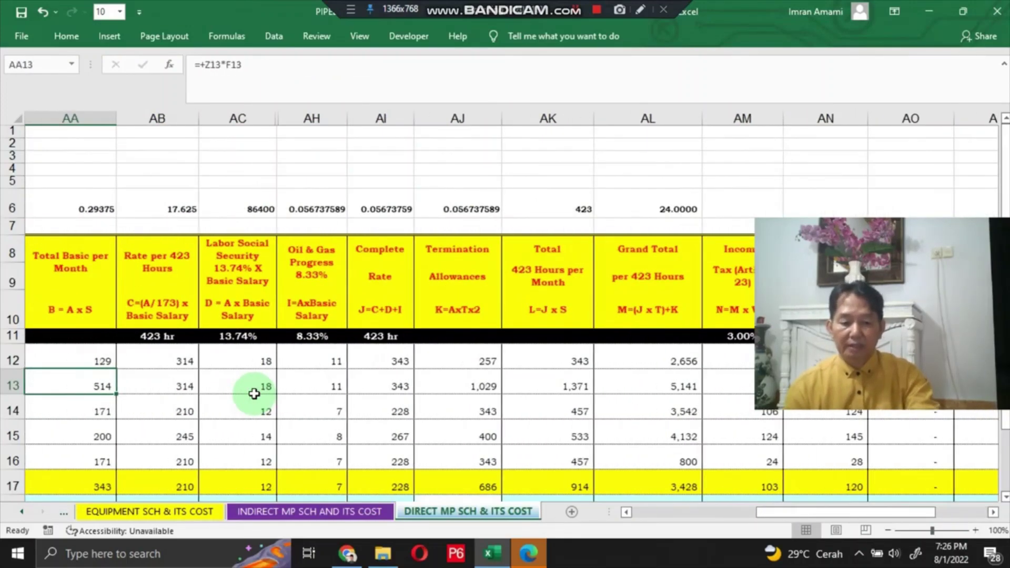
Go back through the workbook to the SUMMARY sheet and open the COST BREAKDOWN sheet
{"action": "key", "text": "ctrl+Page_Up"}
{"action": "key", "text": "ctrl+Page_Up"}
{"action": "key", "text": "ctrl+Page_Up"}
{"action": "key", "text": "ctrl+Page_Up"}
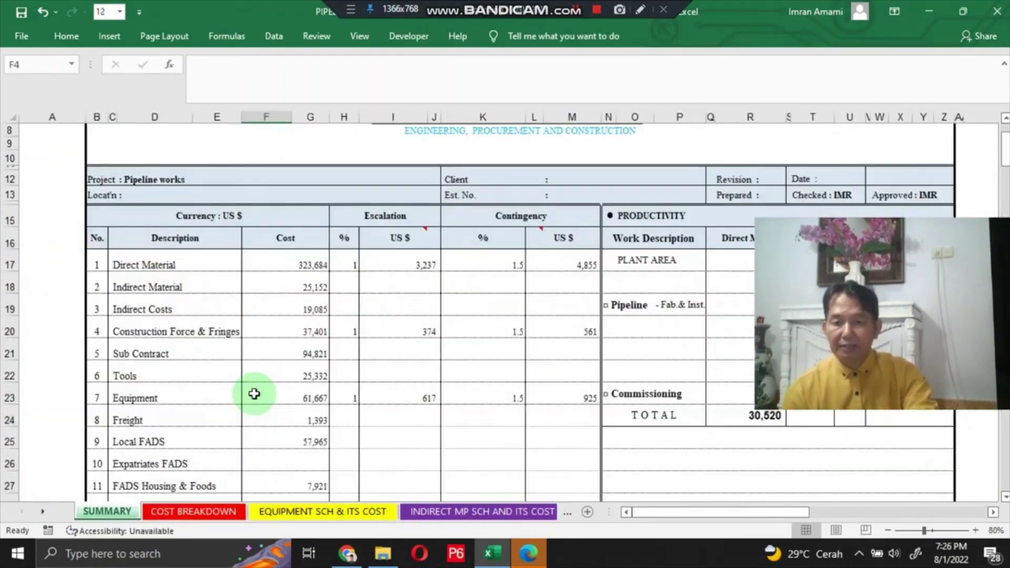
{"action": "key", "text": "ctrl+Page_Down"}
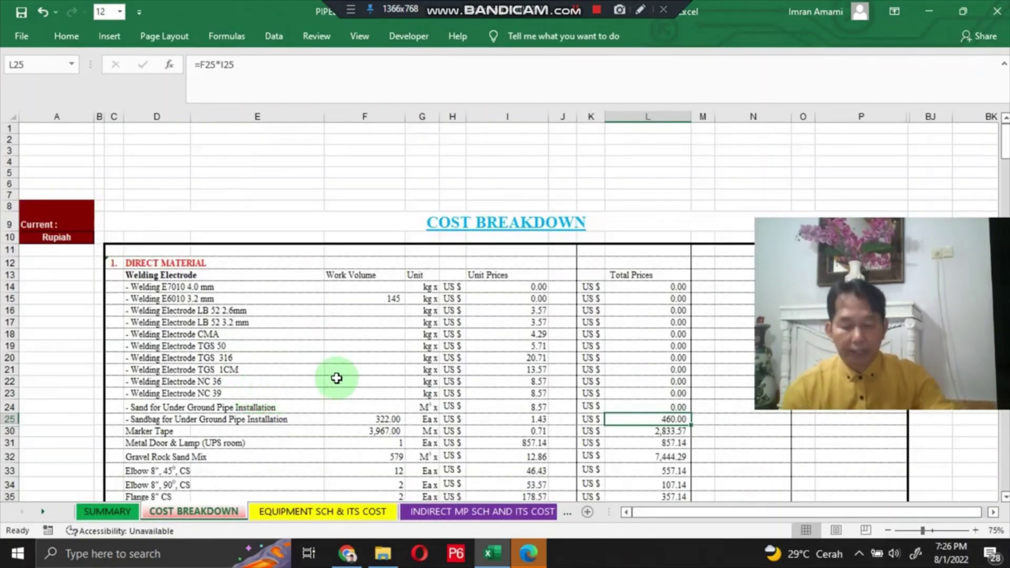
Move from the sandbag item's total price to cell P10 above the cost breakdown table and view its content
{"action": "key", "text": "Right"}
{"action": "key", "text": "Right"}
{"action": "key", "text": "Right"}
{"action": "key", "text": "Right"}
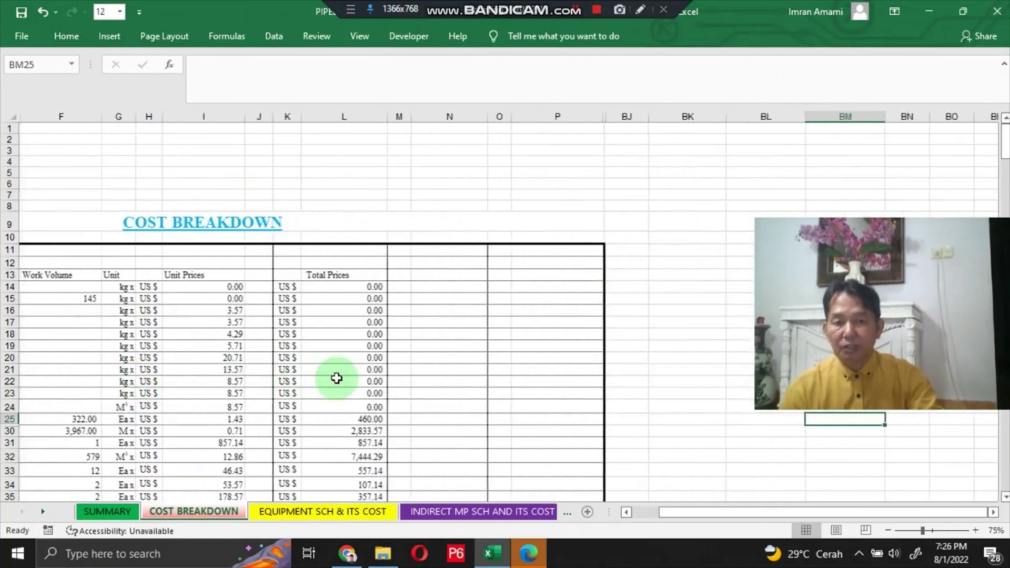
{"action": "key", "text": "Left"}
{"action": "key", "text": "Up"}
{"action": "key", "text": "Up"}
{"action": "key", "text": "Up"}
{"action": "key", "text": "Up"}
{"action": "key", "text": "Up"}
{"action": "key", "text": "Up"}
{"action": "key", "text": "Up"}
{"action": "key", "text": "Up"}
{"action": "key", "text": "Up"}
{"action": "key", "text": "Up"}
{"action": "key", "text": "Up"}
{"action": "key", "text": "Up"}
{"action": "key", "text": "Up"}
{"action": "key", "text": "Up"}
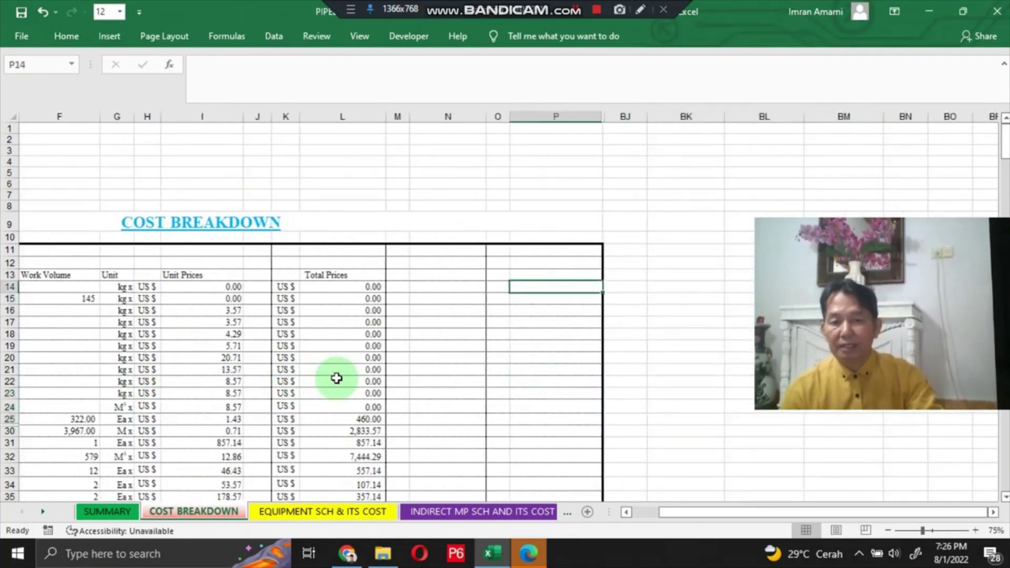
{"action": "key", "text": "Up"}
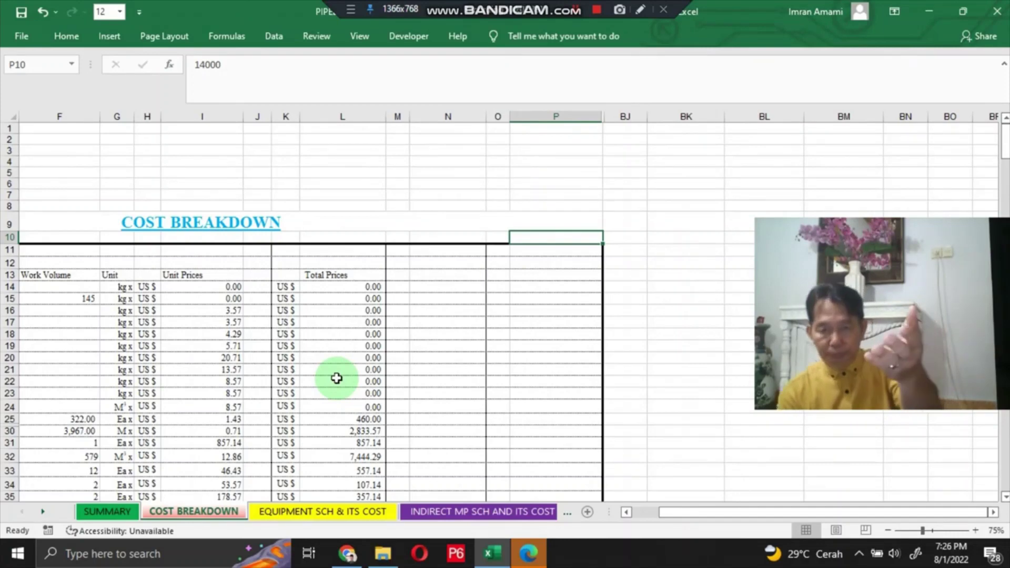
Check the cells along row 10 beyond the cost breakdown table, out to column BM
{"action": "key", "text": "Right"}
{"action": "key", "text": "Right"}
{"action": "key", "text": "Left"}
{"action": "key", "text": "Left"}
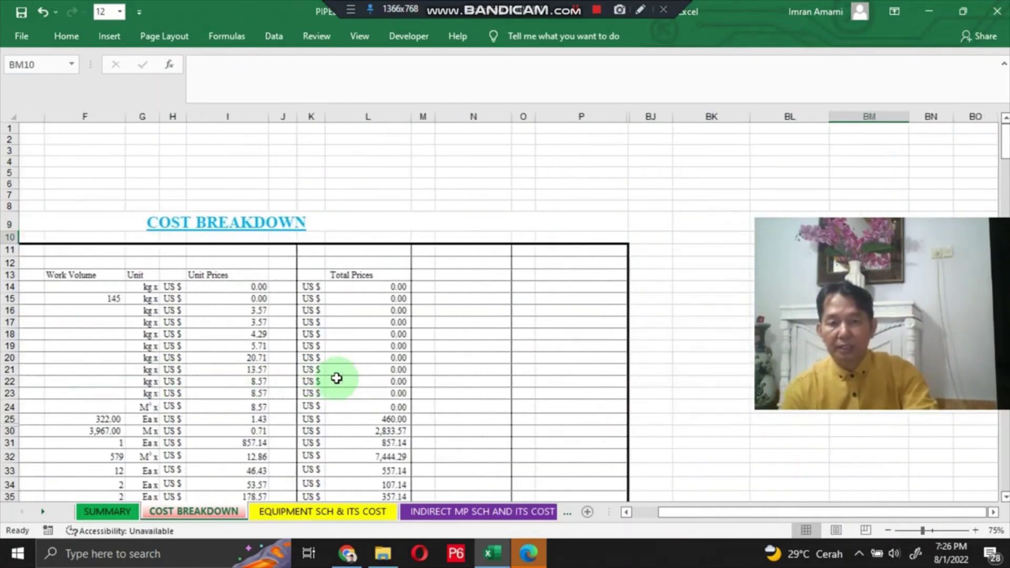